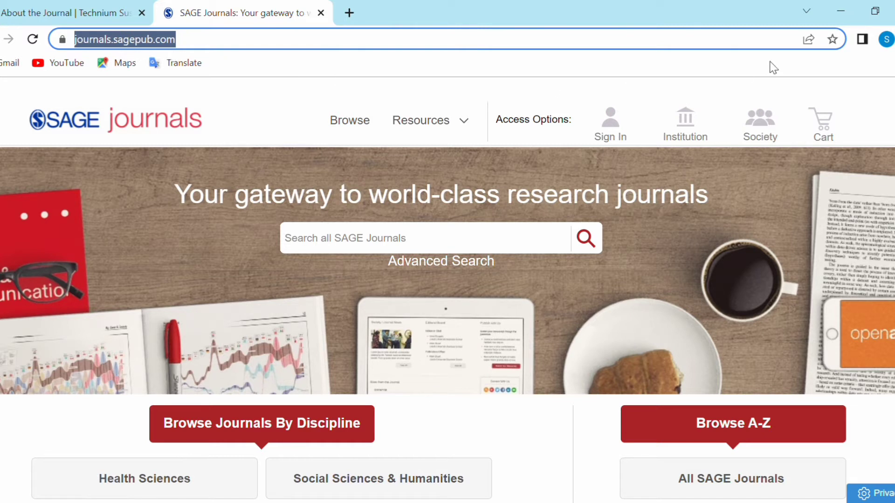
Step: Search all SAGE journals for "virtual reality"
left_click(835, 96)
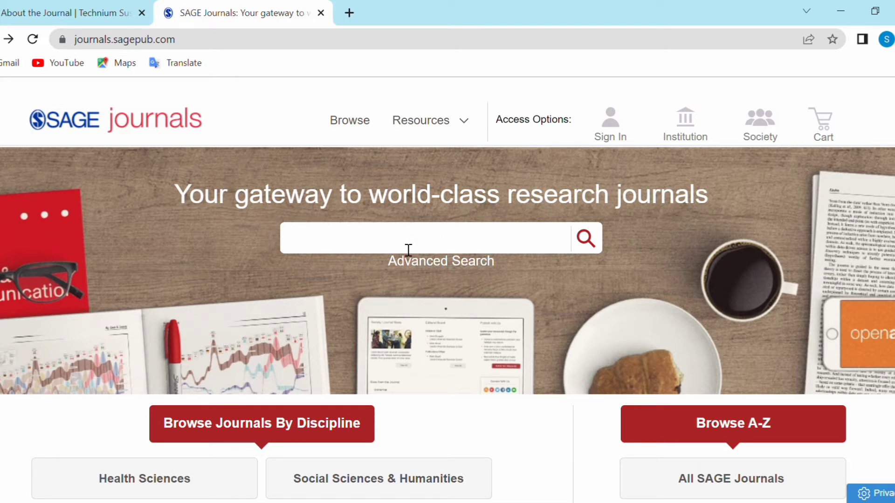
type("virtua")
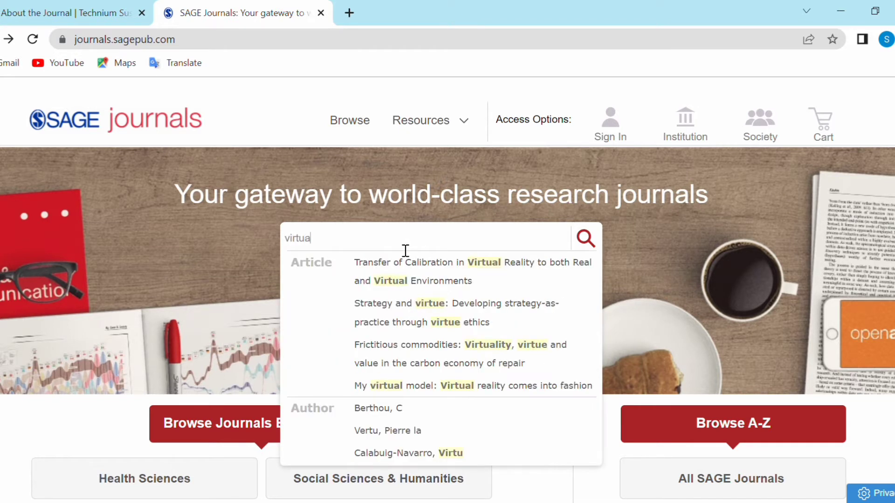
type("l real")
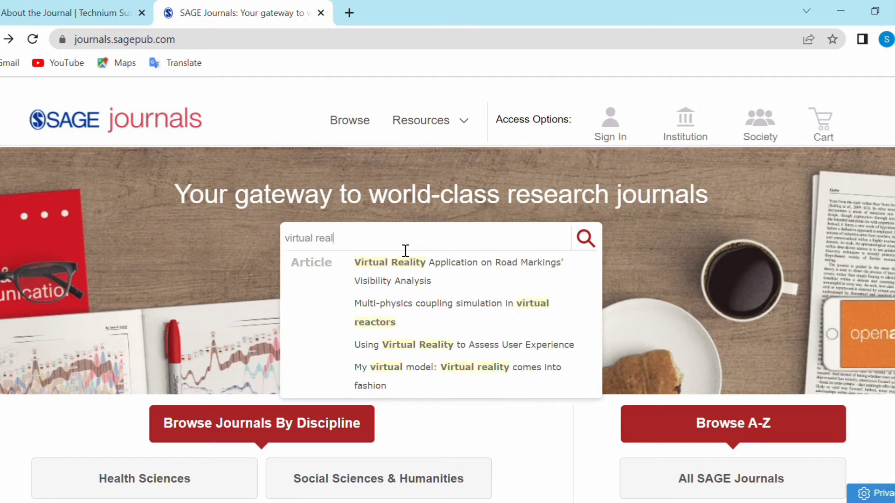
type("ity")
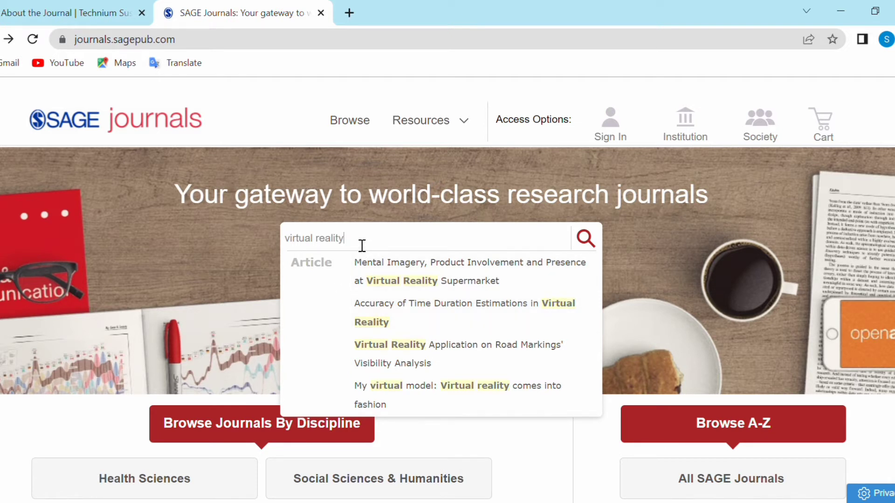
key("BackSpace")
key("BackSpace")
key("BackSpace")
key("BackSpace")
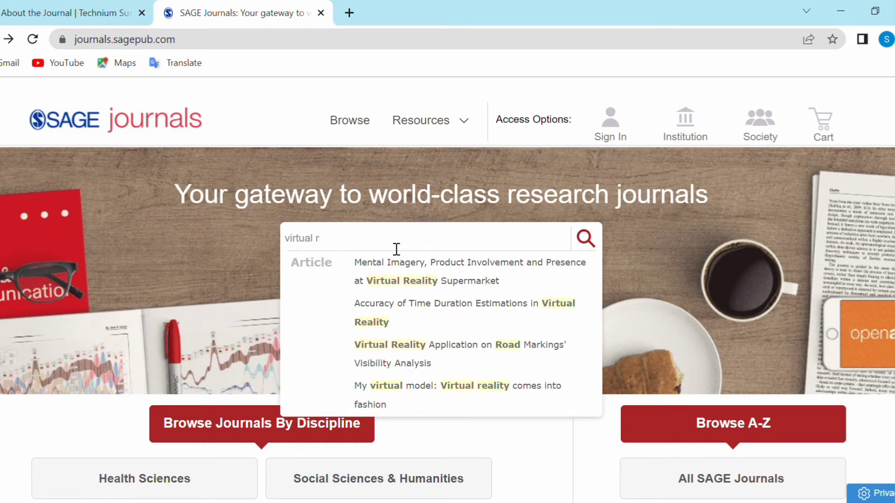
type("eality")
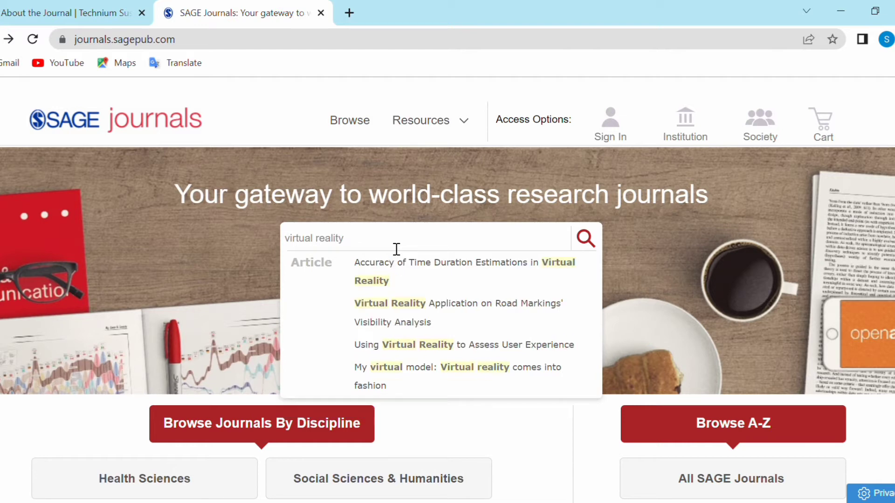
left_click(588, 244)
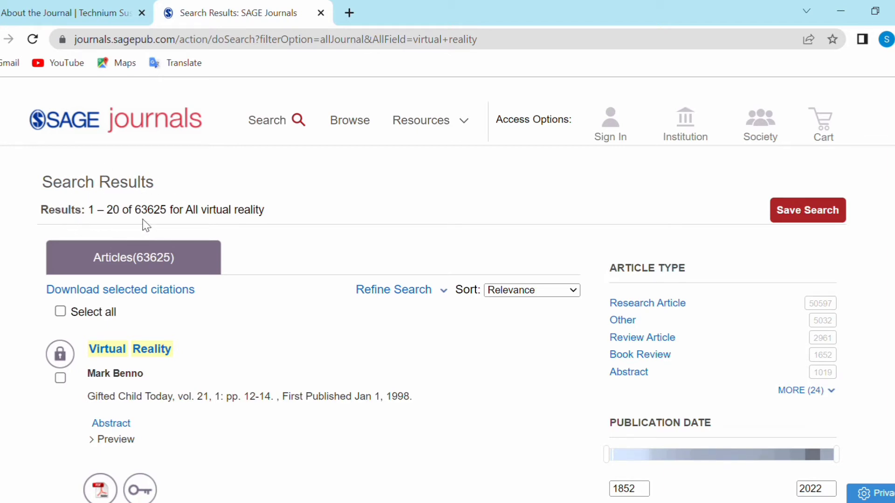
Step: Examine the article entries, access icons and filter options on the first page of search results
scroll(234, 275, "down", 10)
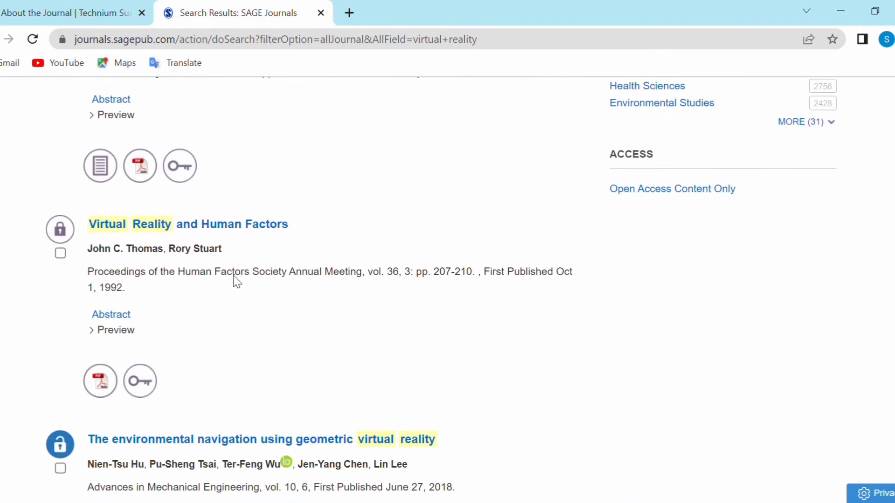
scroll(237, 282, "down", 3)
scroll(237, 281, "up", 13)
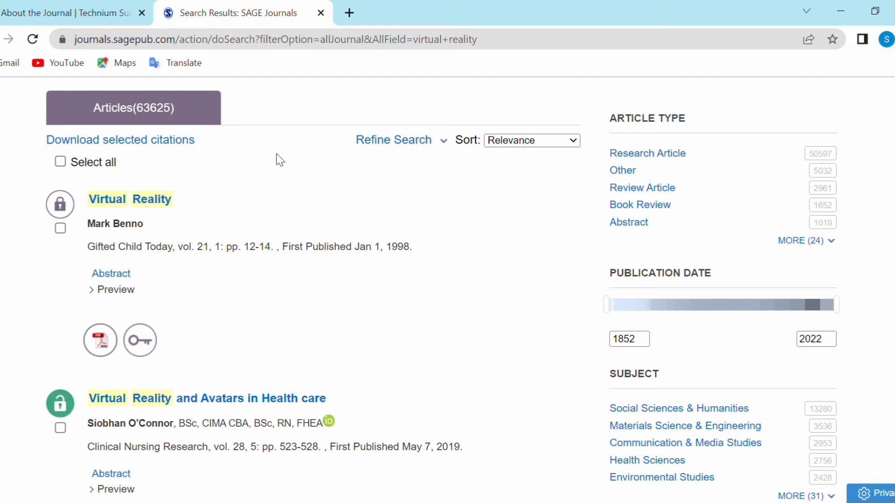
scroll(237, 239, "up", 3)
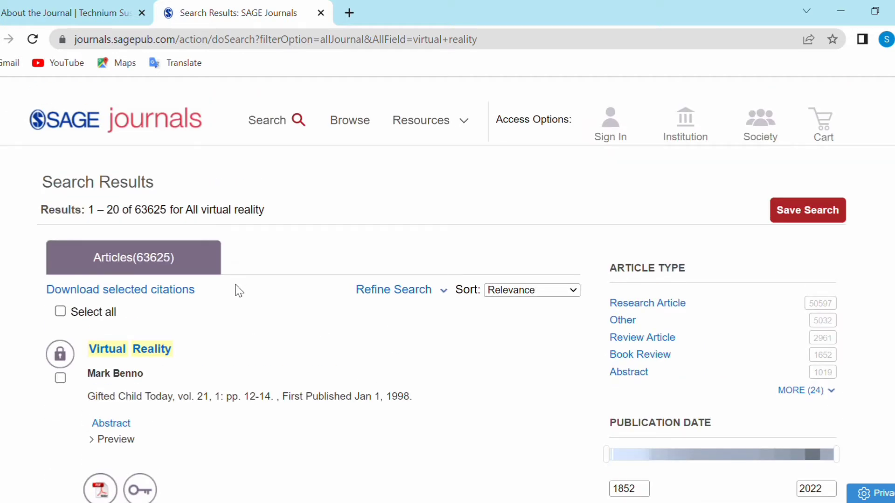
scroll(237, 294, "down", 20)
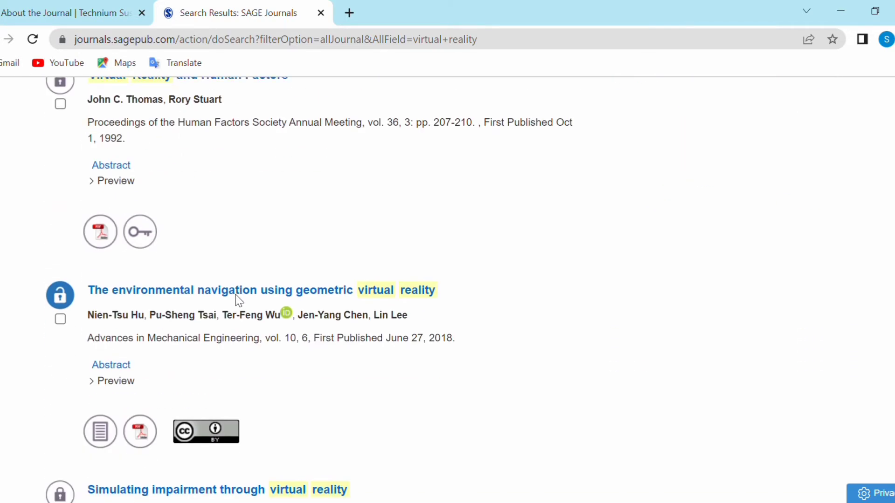
scroll(239, 301, "up", 11)
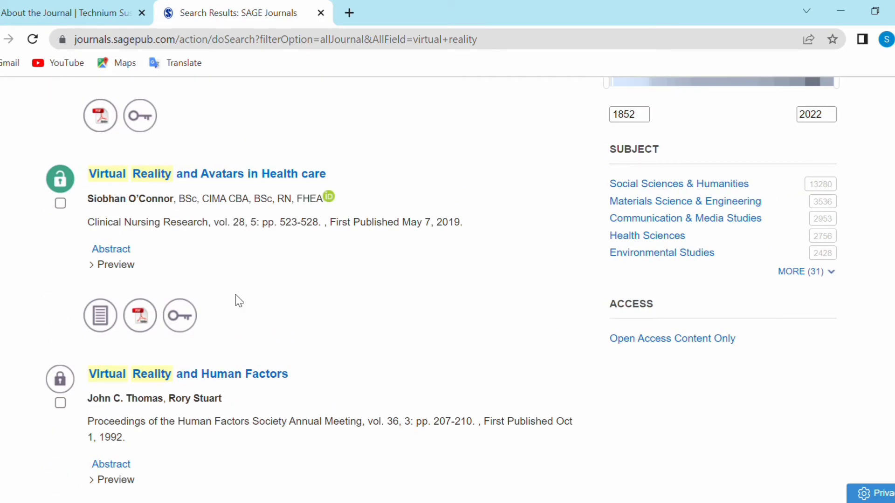
scroll(264, 294, "up", 6)
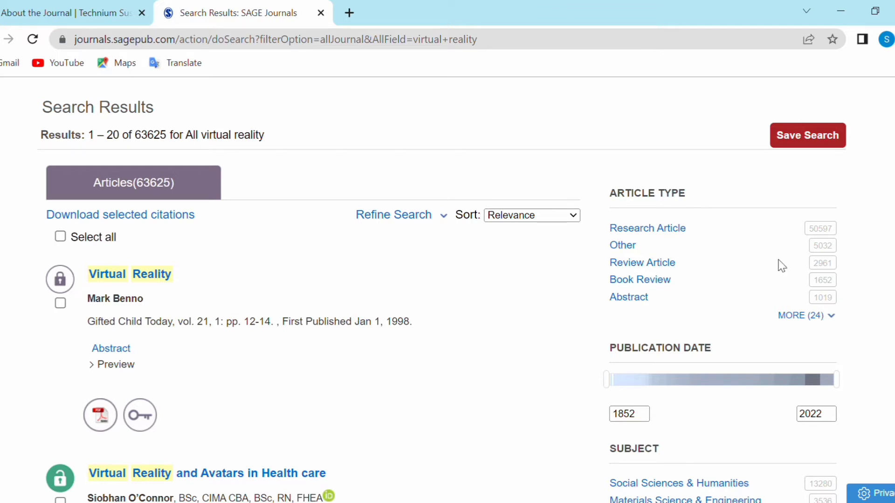
scroll(781, 266, "up", 2)
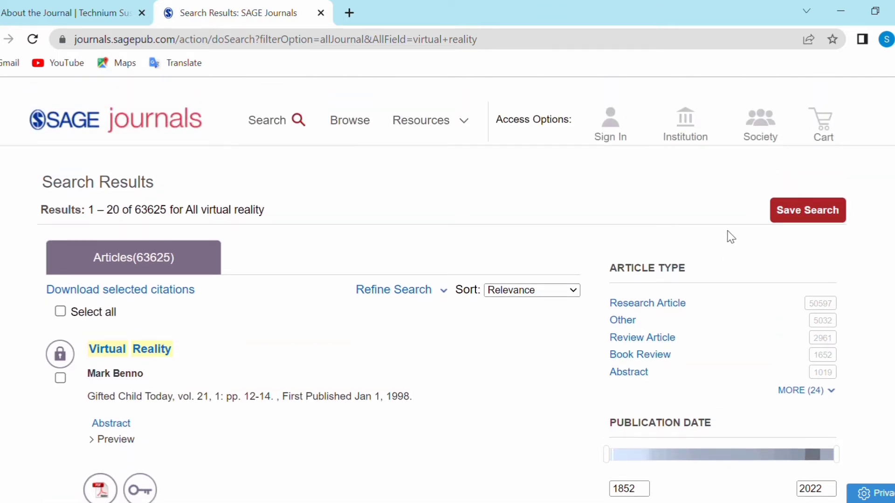
scroll(703, 282, "down", 5)
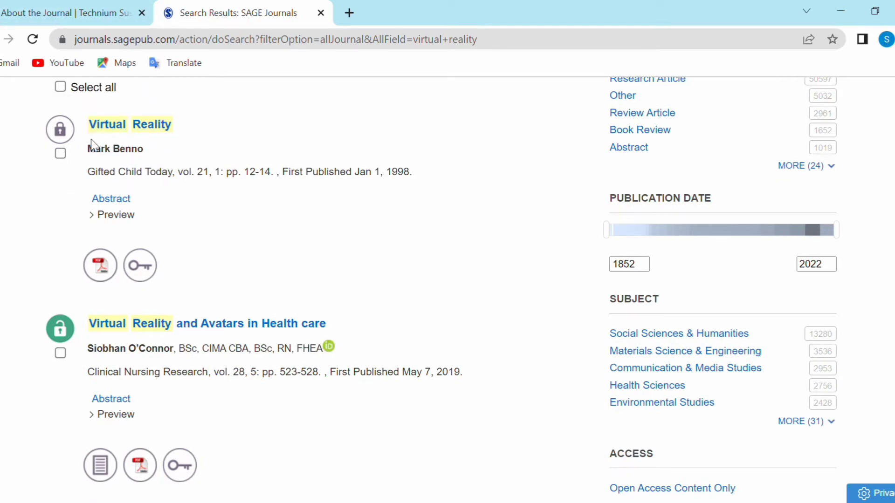
scroll(178, 144, "up", 3)
scroll(179, 144, "up", 3)
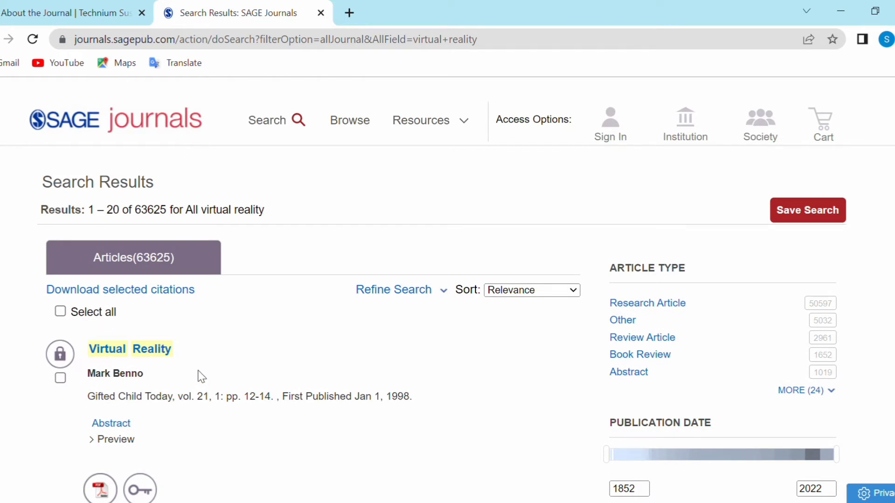
scroll(199, 375, "down", 2)
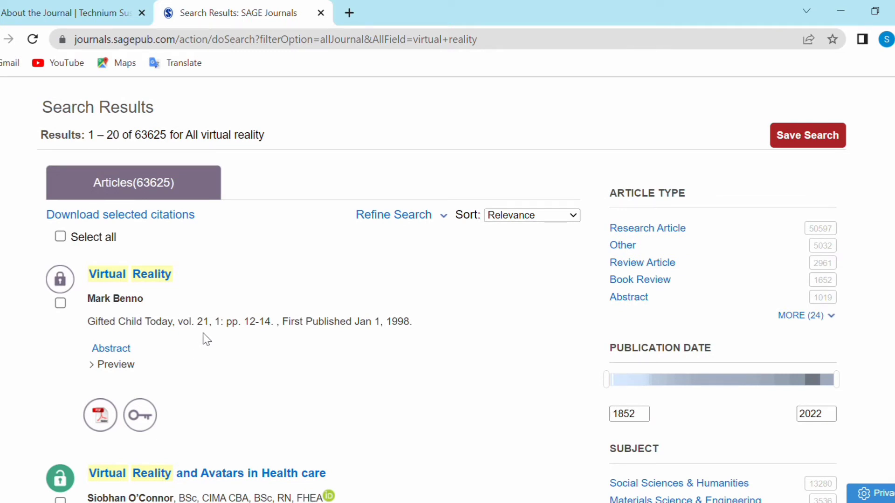
scroll(205, 338, "down", 2)
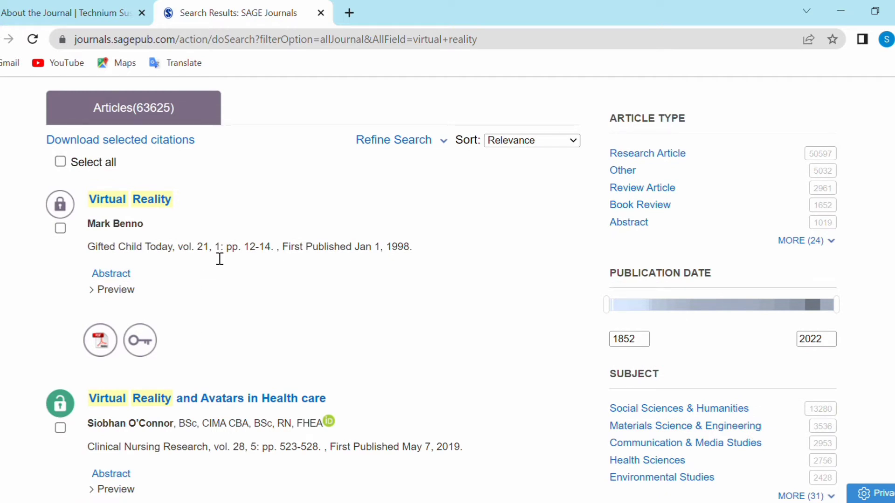
scroll(181, 213, "up", 4)
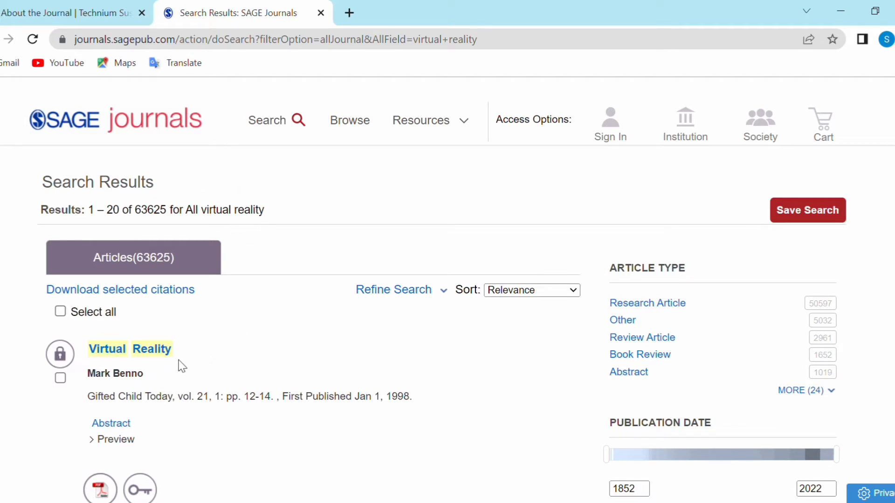
scroll(86, 288, "down", 2)
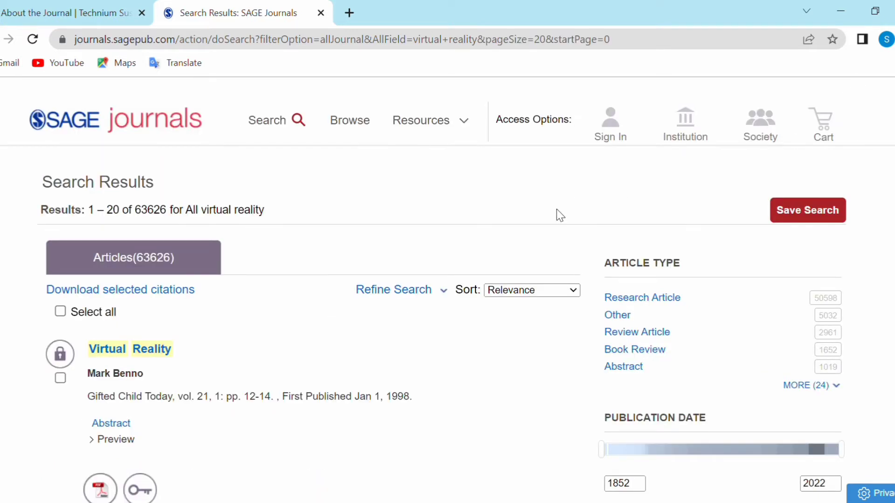
Step: Look at the second page of the virtual reality results and return to the first page
scroll(260, 490, "down", 15)
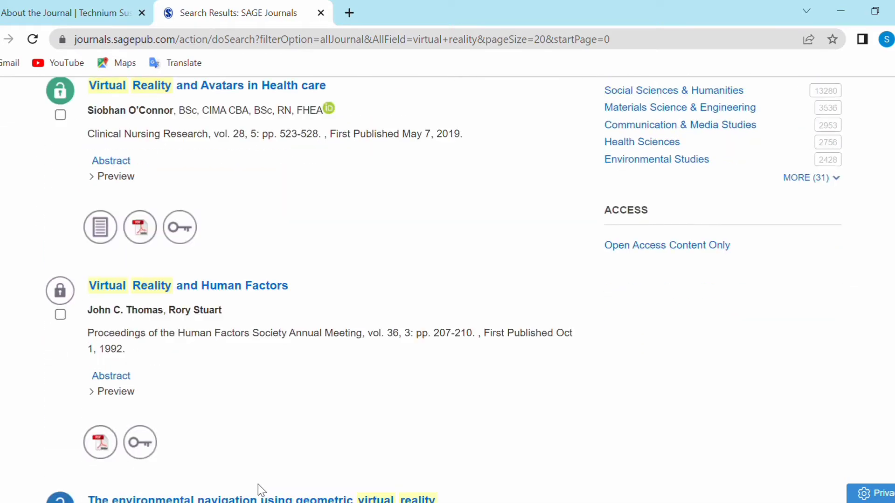
scroll(260, 489, "down", 20)
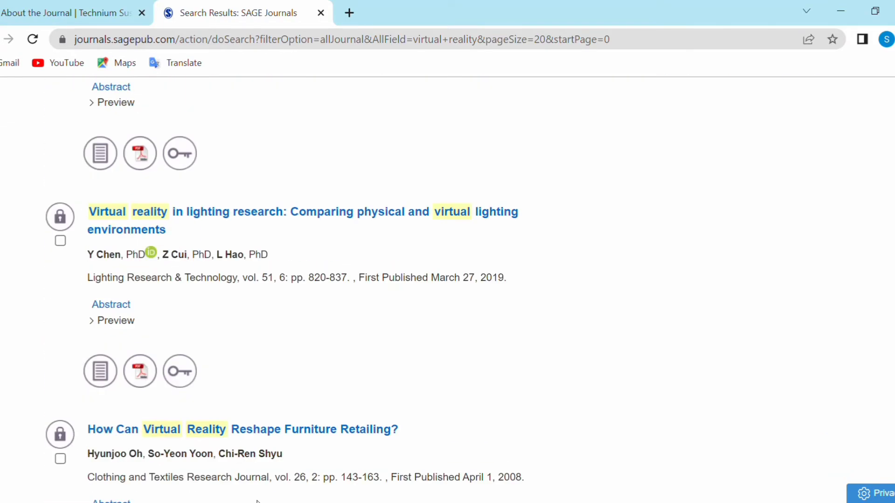
scroll(258, 502, "down", 2)
scroll(258, 502, "up", 2)
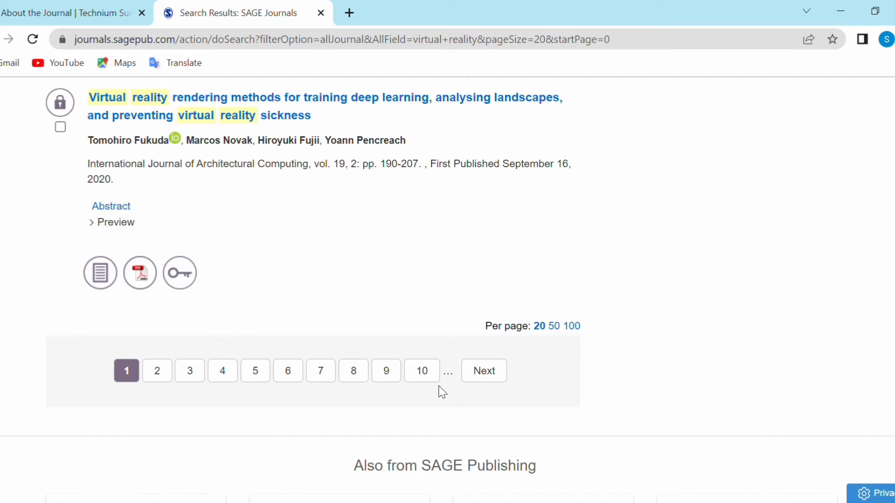
left_click(157, 375)
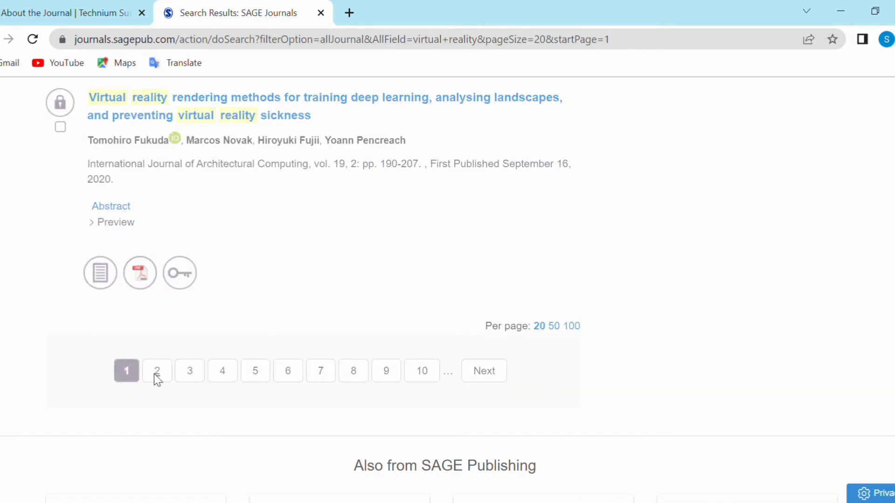
scroll(256, 295, "down", 5)
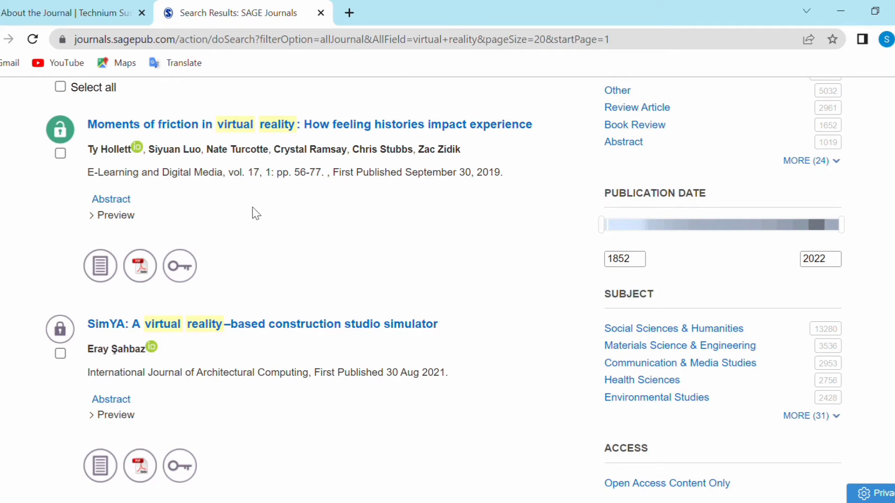
scroll(261, 205, "up", 3)
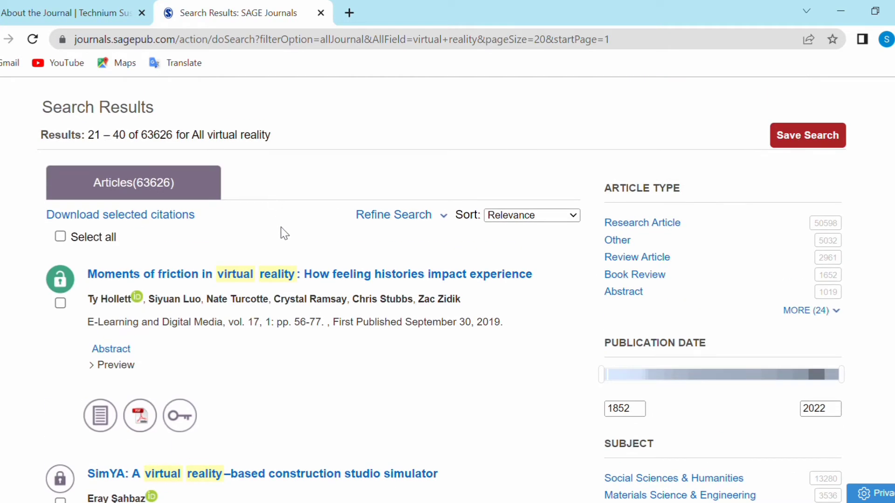
mouse_move(281, 295)
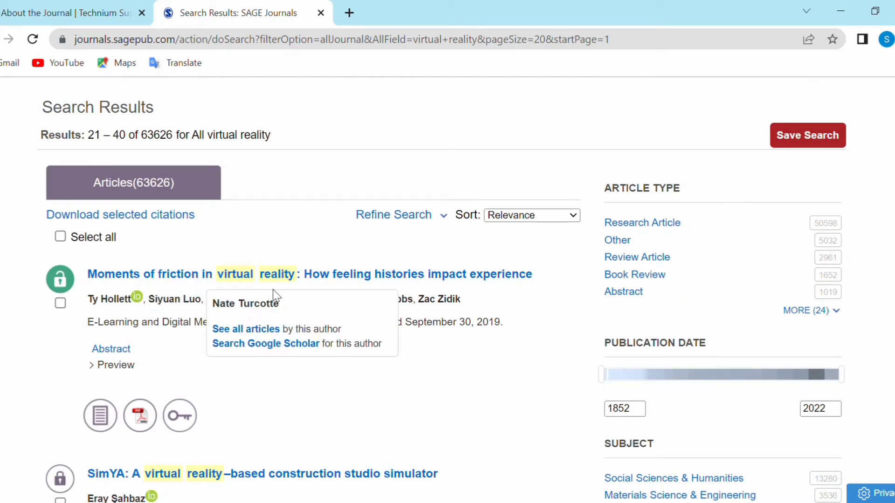
key("alt+Left")
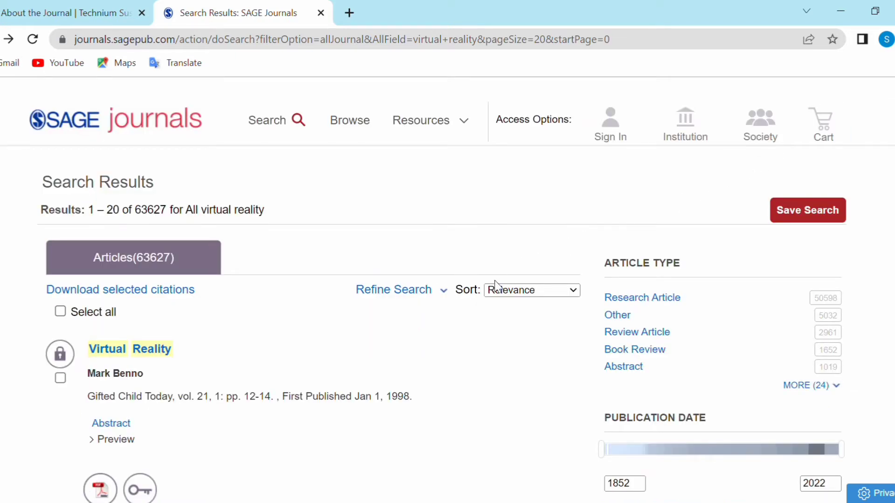
Step: Filter the search results by the subject Materials Science & Engineering
scroll(286, 219, "down", 15)
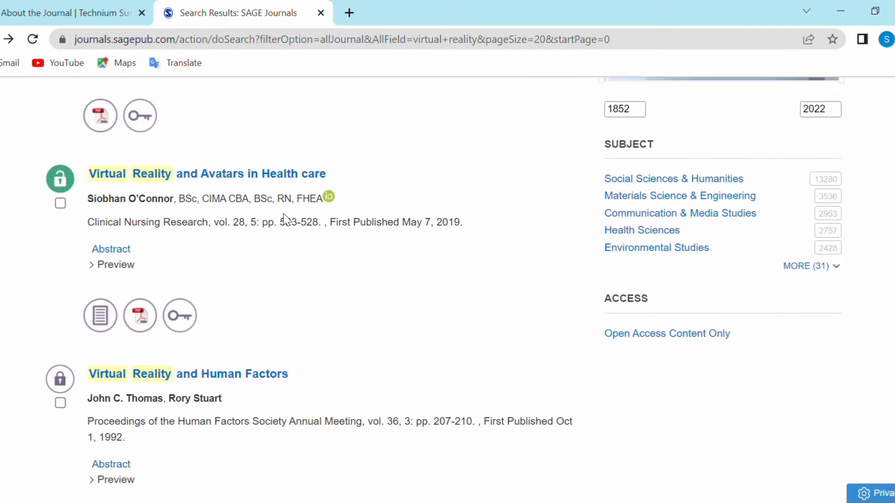
scroll(287, 219, "up", 10)
scroll(284, 220, "up", 1)
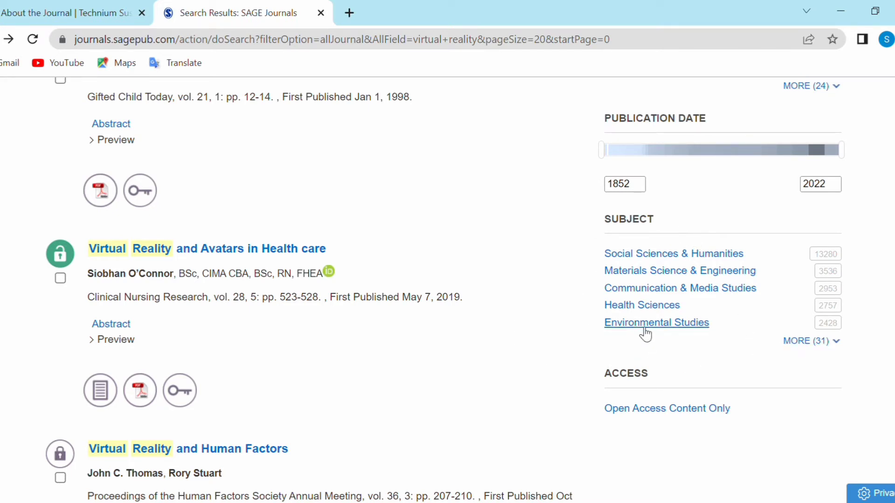
left_click(658, 272)
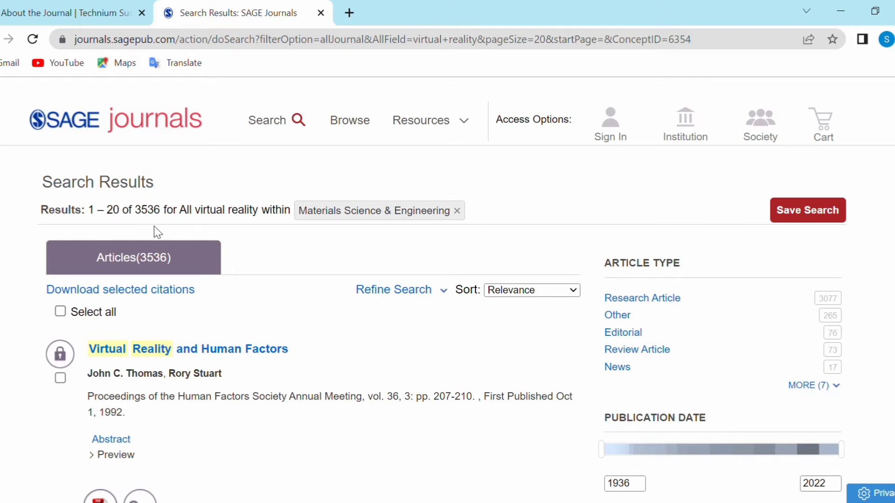
Step: Set the start year of the publication date filter to 2019 and apply it to the results
scroll(311, 292, "down", 8)
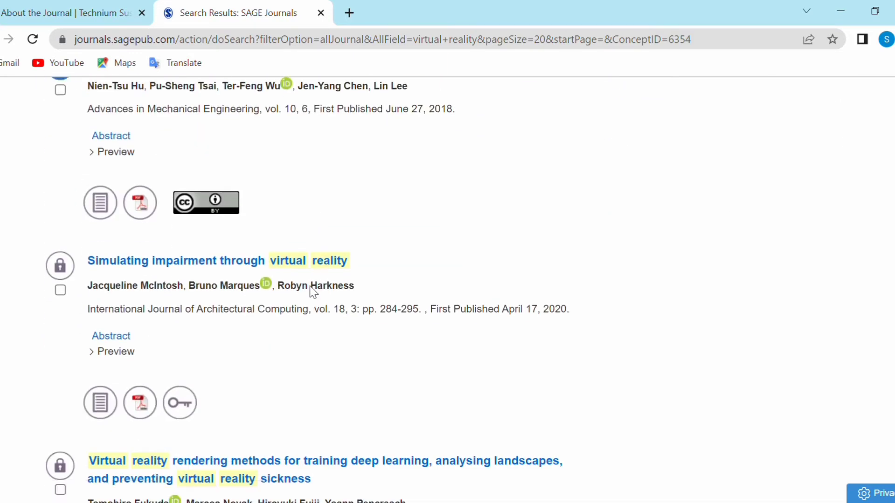
scroll(312, 292, "up", 5)
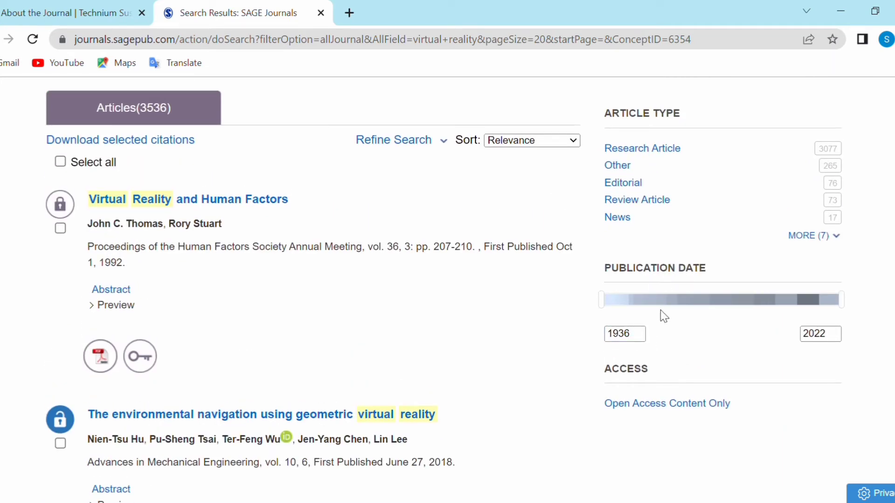
left_click(637, 345)
key("BackSpace")
key("BackSpace")
key("BackSpace")
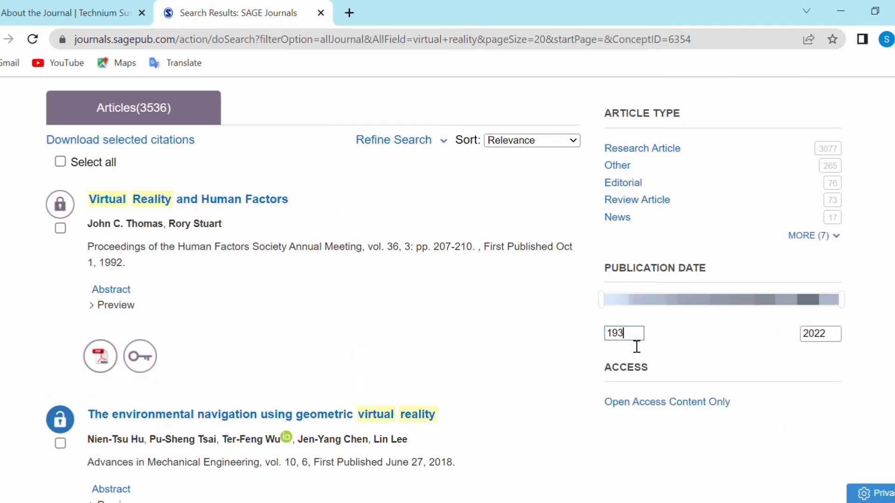
type("2019")
key("Return")
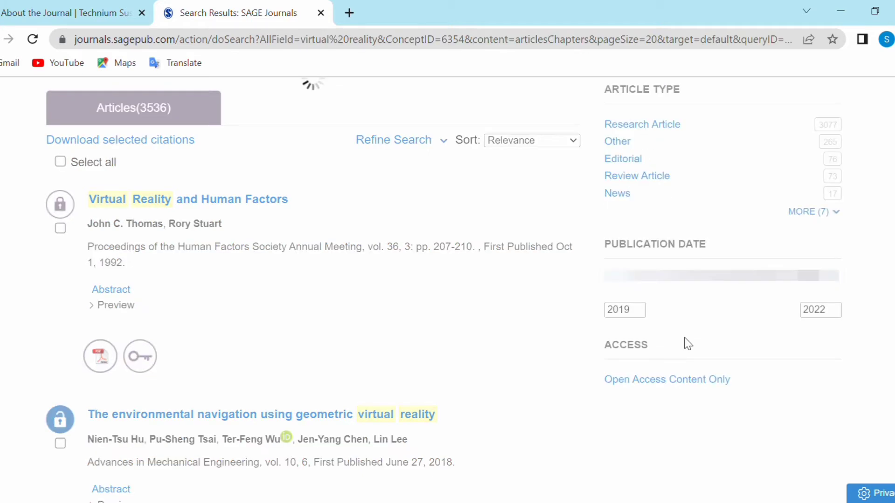
Step: Expand the Refine Search form for the filtered results and examine its search term, journal and publication date fields
scroll(684, 337, "up", 1)
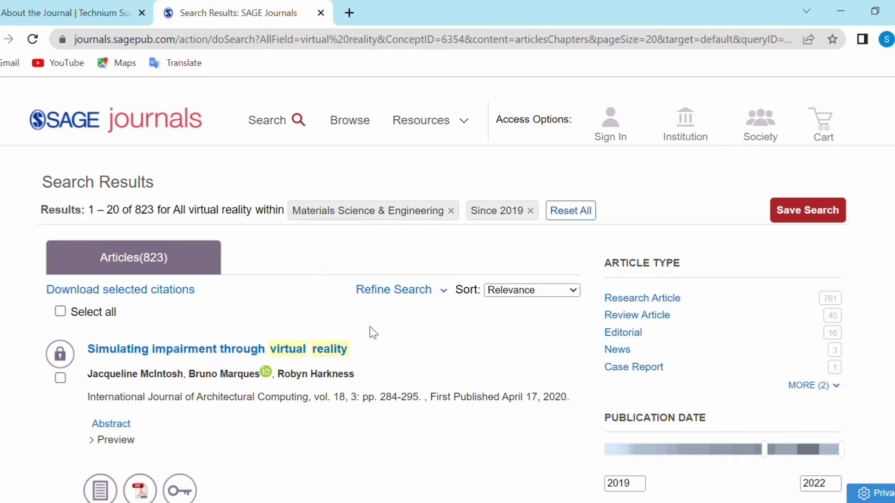
left_click(424, 298)
scroll(422, 299, "down", 2)
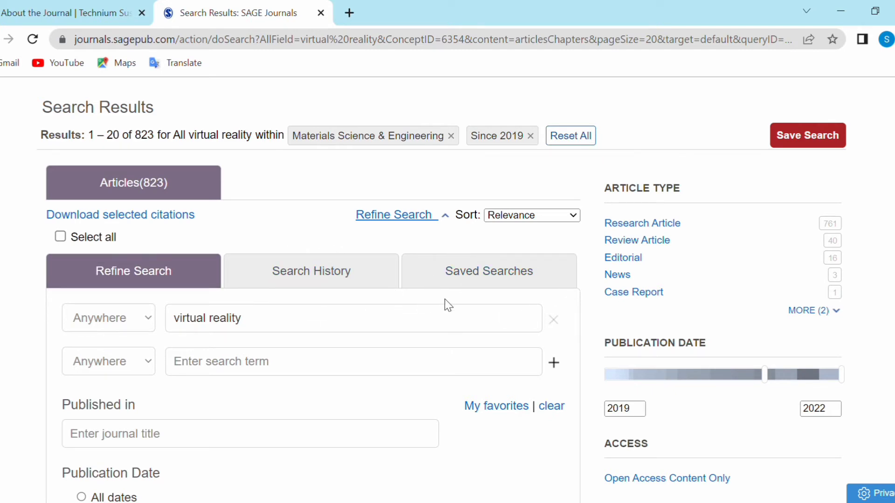
scroll(846, 89, "up", 2)
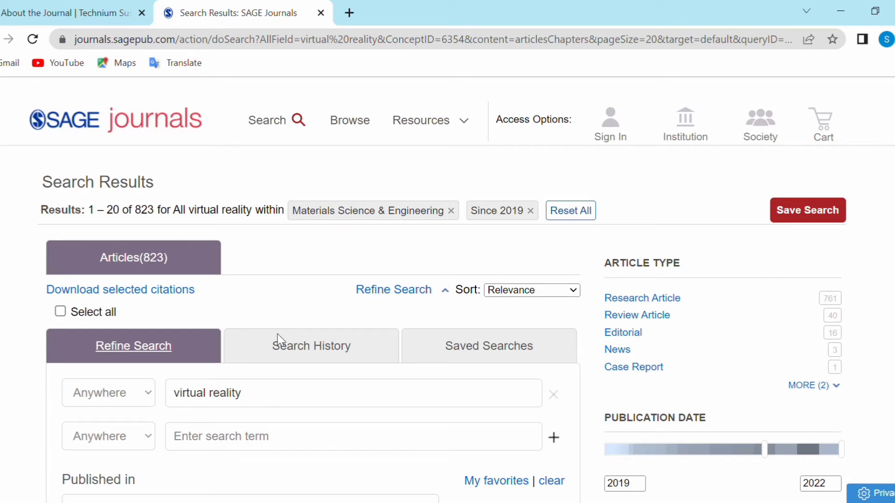
scroll(580, 323, "down", 2)
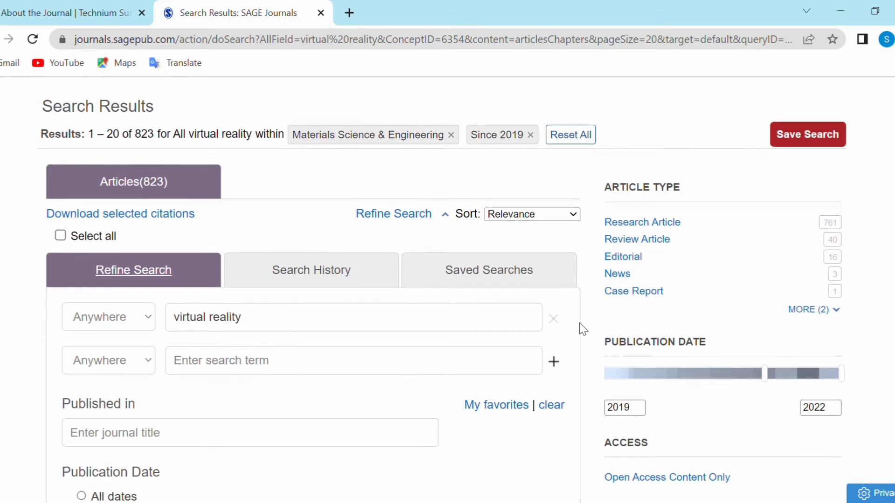
scroll(580, 323, "down", 2)
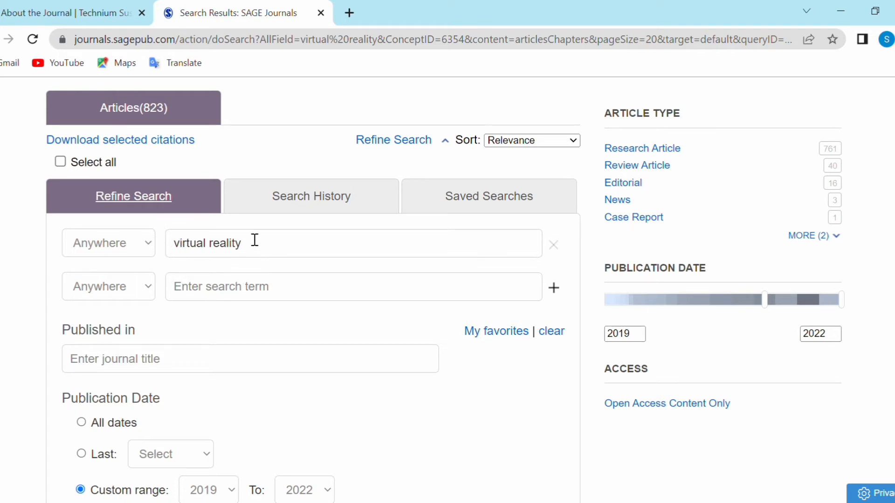
scroll(193, 266, "up", 3)
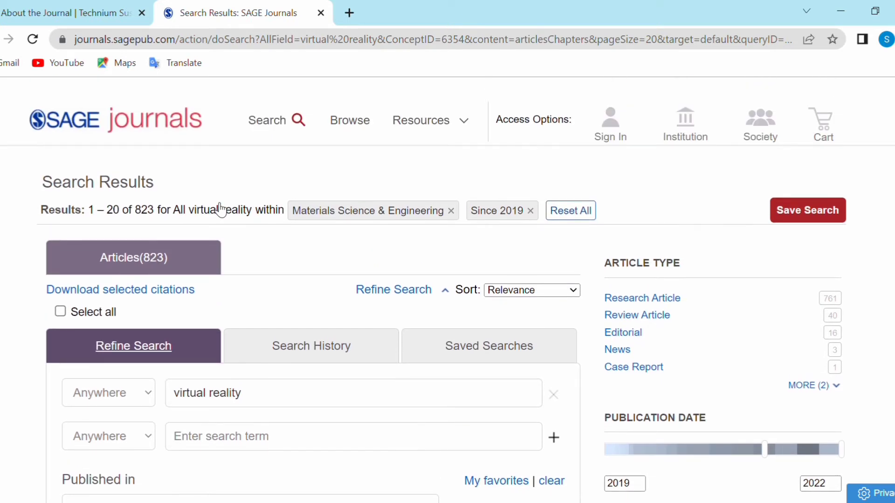
scroll(228, 225, "down", 3)
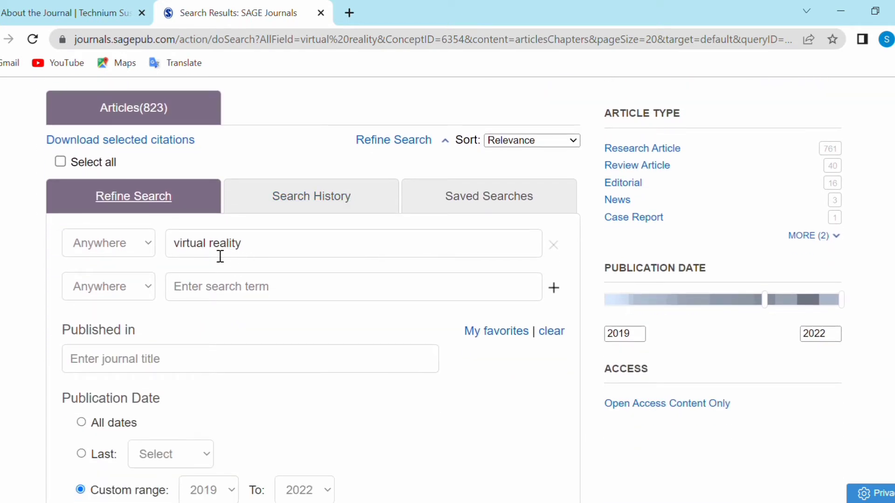
Step: View the search history and saved searches, and look at the author options of the first article
left_click(320, 212)
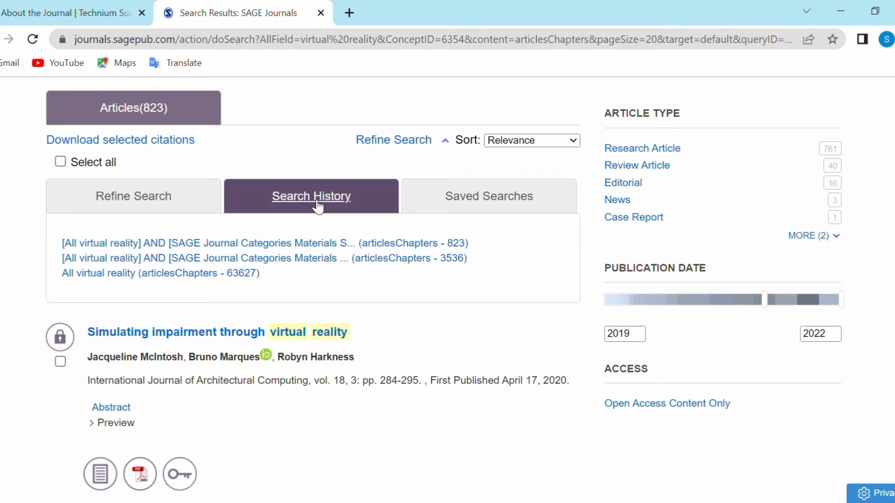
left_click(497, 207)
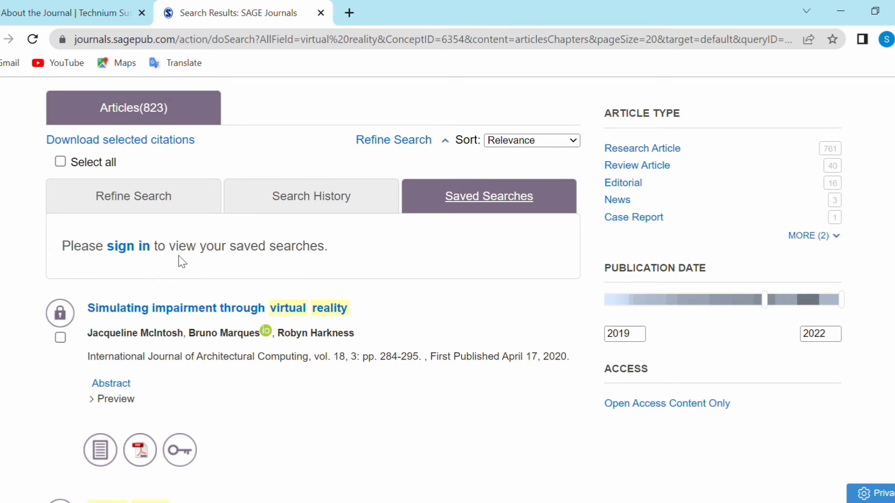
mouse_move(223, 333)
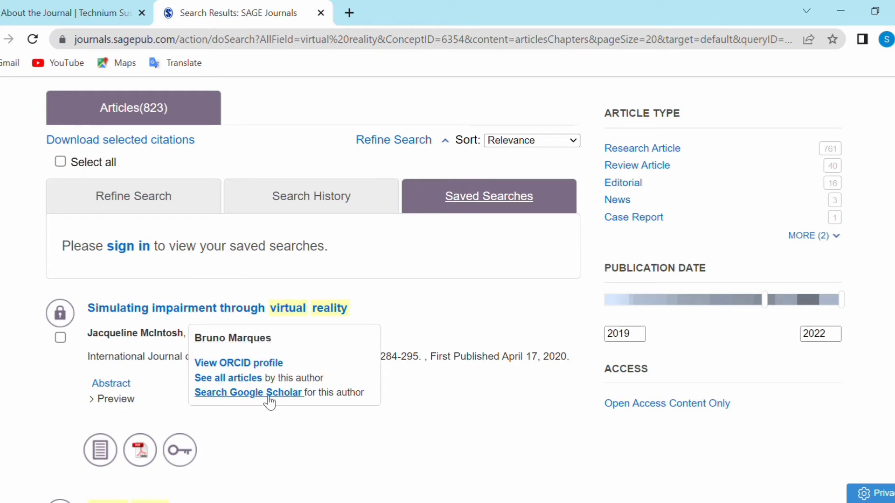
scroll(369, 314, "down", 2)
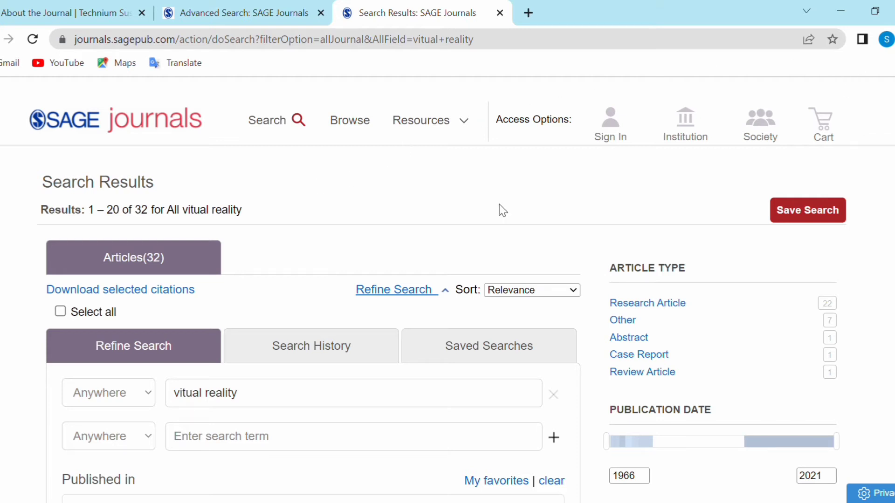
Step: Return to the SAGE Journals home page in the other browser tab and open Advanced Search from there
left_click(212, 7)
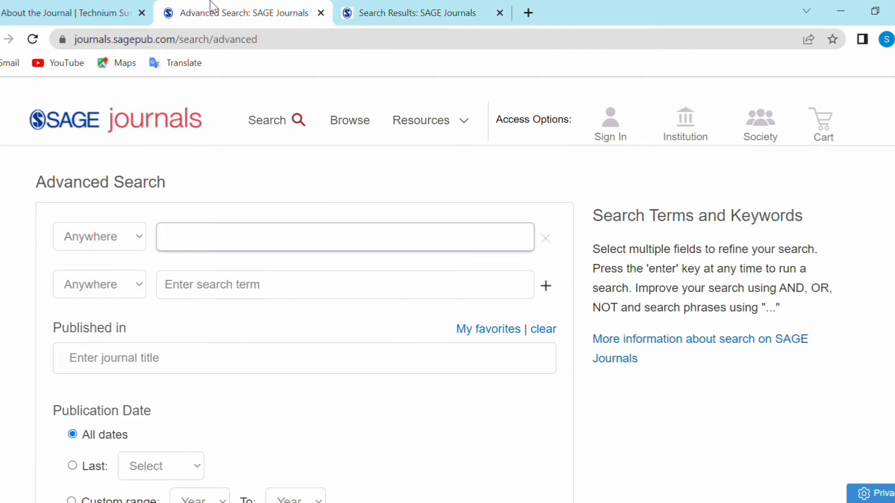
left_click(0, 40)
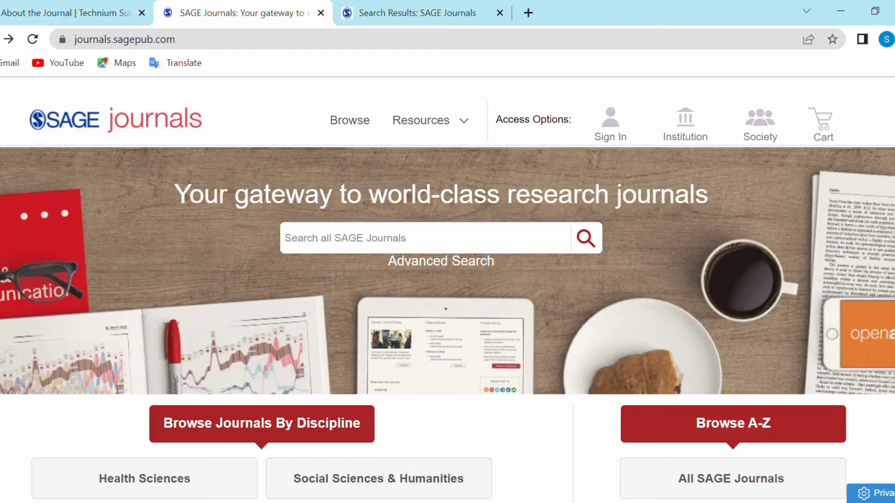
left_click(462, 273)
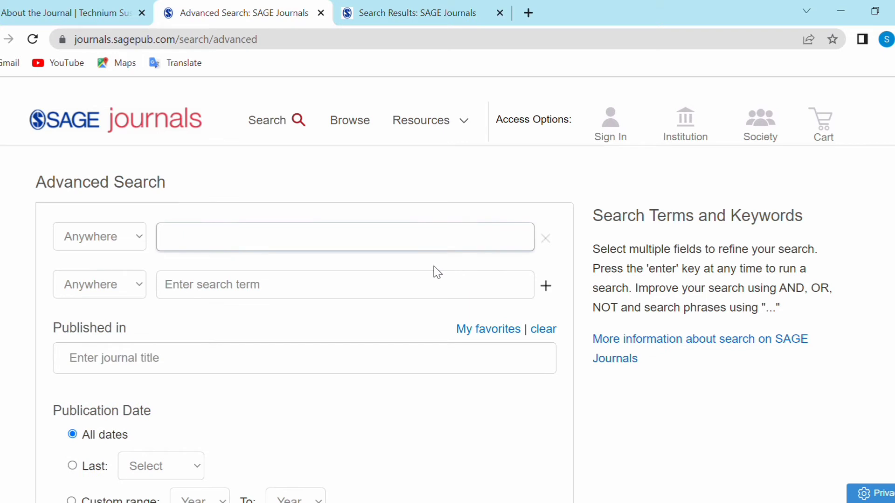
Step: Examine the Refine Search form on the "vitual reality" results page for comparison with Advanced Search
left_click(419, 15)
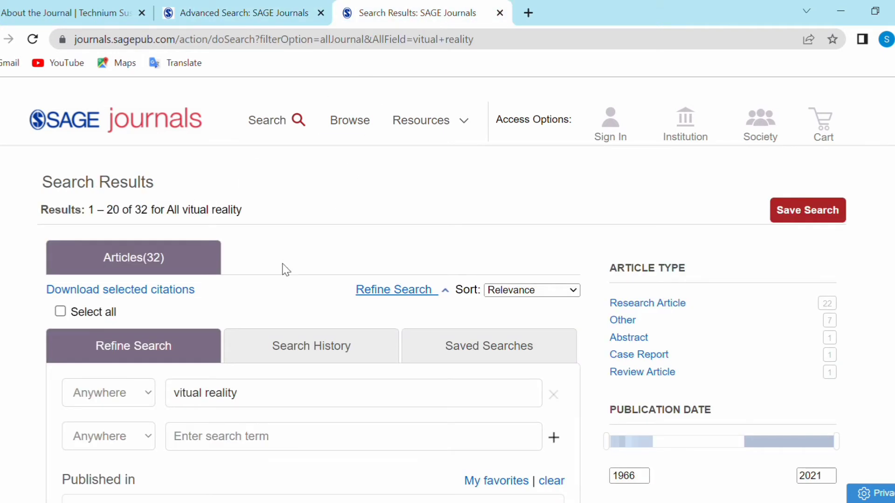
scroll(173, 325, "down", 3)
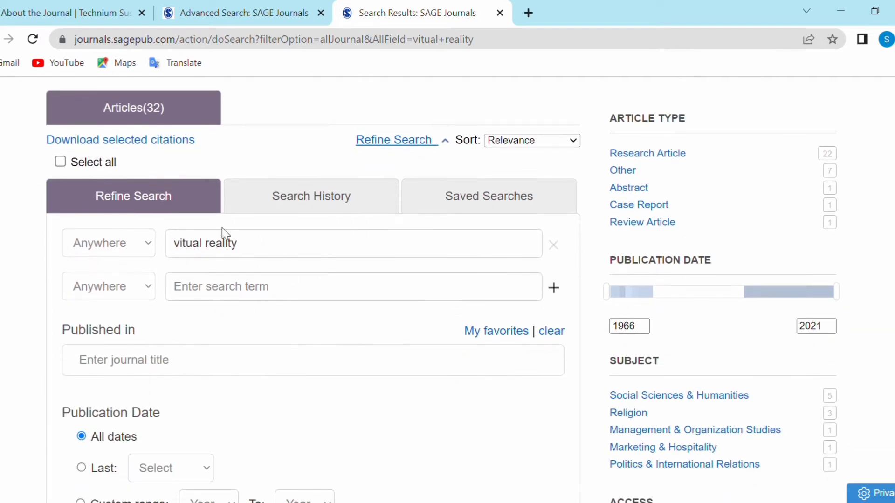
scroll(250, 264, "up", 3)
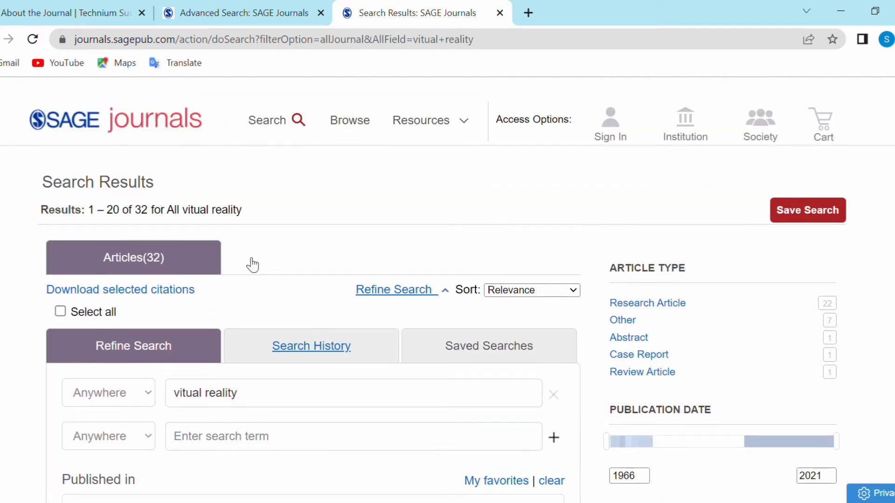
scroll(247, 429, "down", 2)
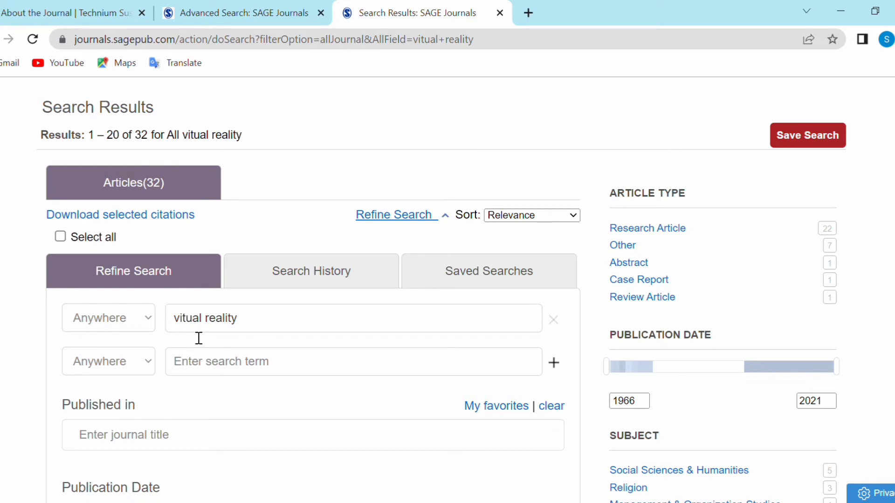
Step: Enter "Virtual reality AND Public library" as the first search term in the Advanced Search form
left_click(265, 10)
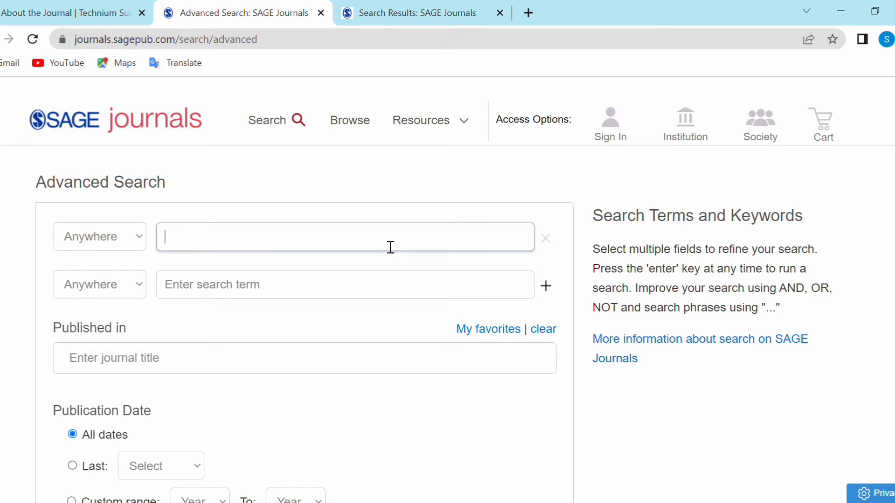
type("irtual reality")
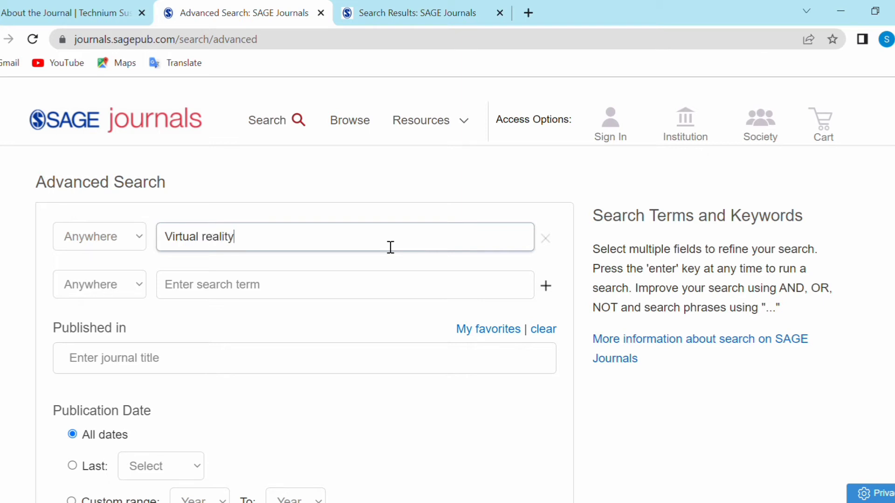
type(" AND Public library")
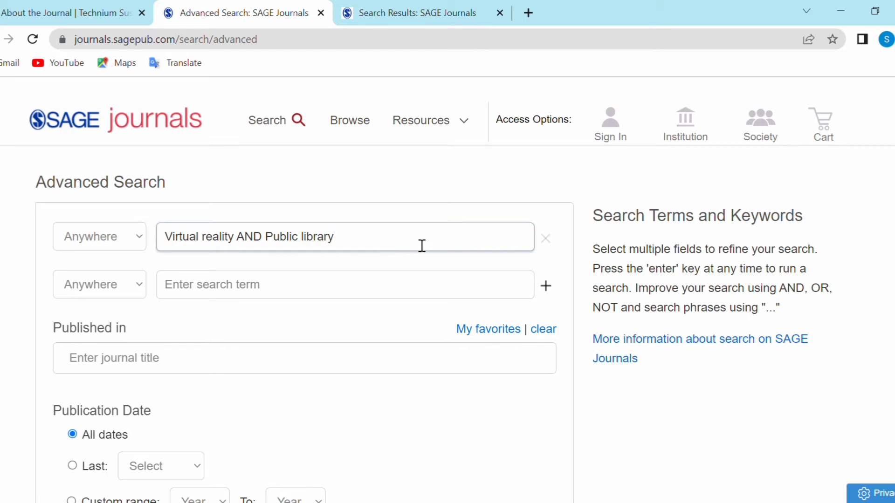
Step: Enter "Metaverse OR National Library" as the second search term
left_click(393, 289)
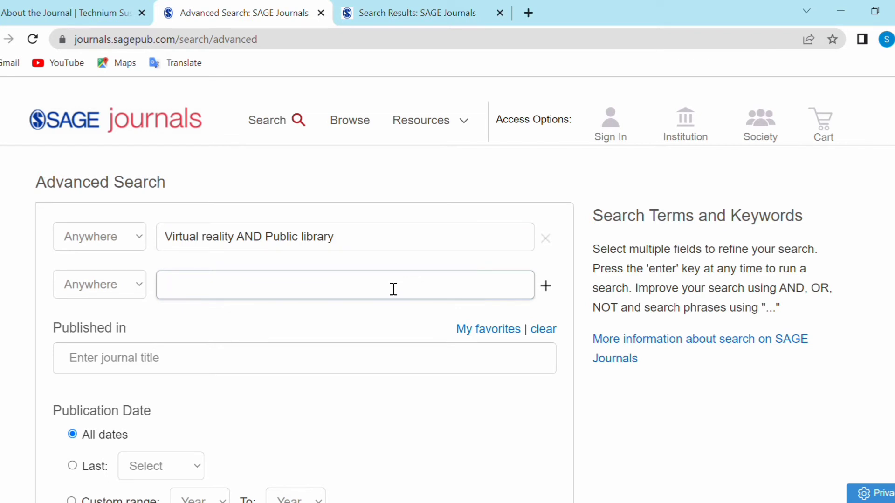
type("Mr")
key("BackSpace")
type("etaverse OR")
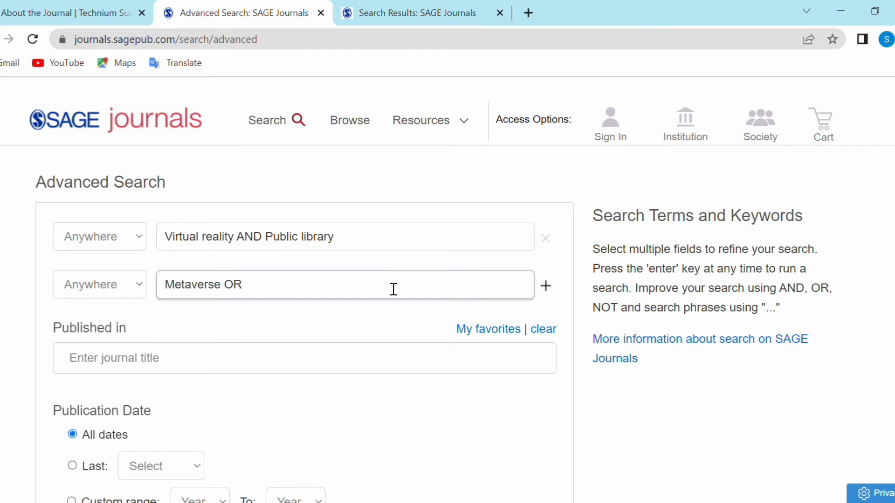
type(" National Librar")
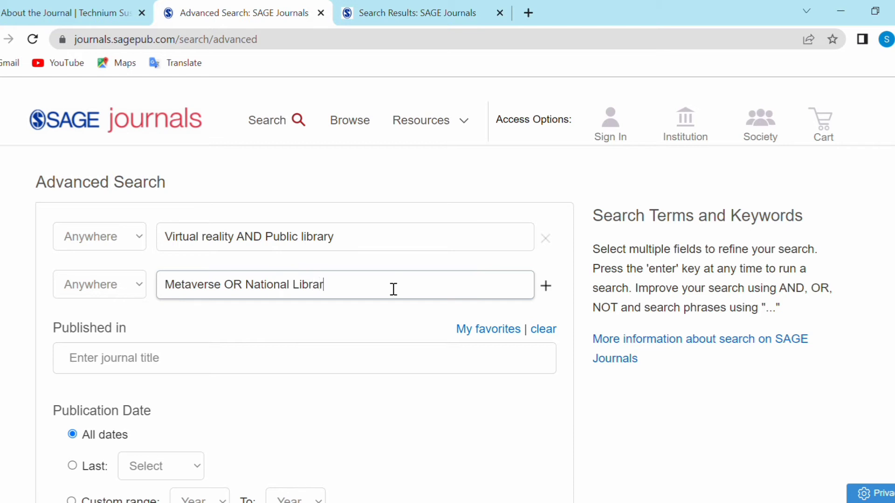
type("y")
Step: Add a third search term row and enter "Second Life NOT Local Library" in it
left_click(545, 287)
left_click(385, 341)
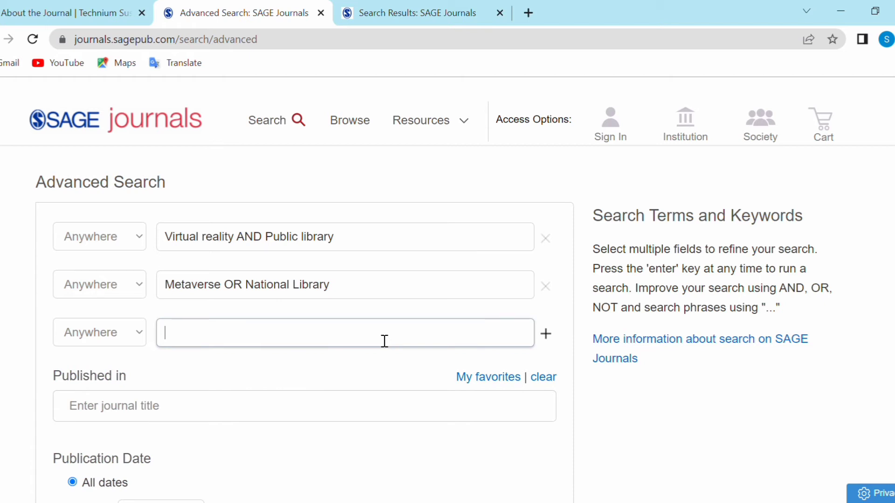
type("Second Life NOT ")
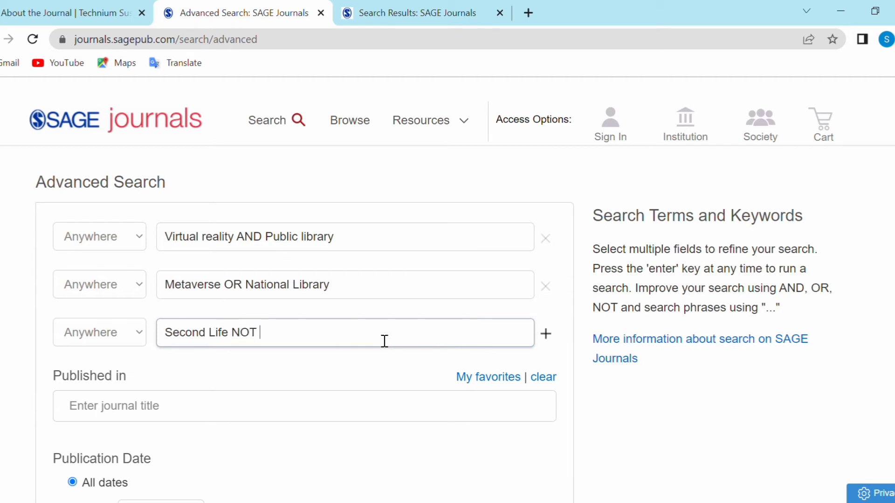
type("Local Library")
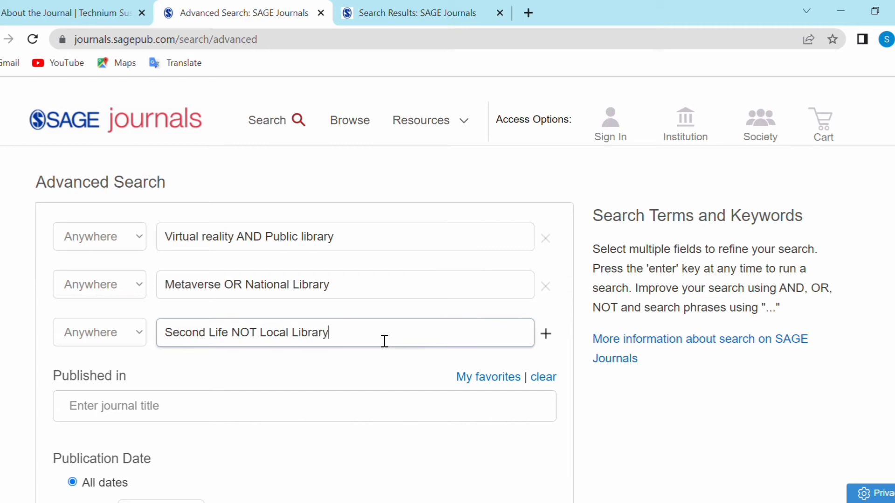
Step: Capitalize the first search term so it reads "Virtual Reality AND Public Library"
left_click(312, 239)
key("Delete")
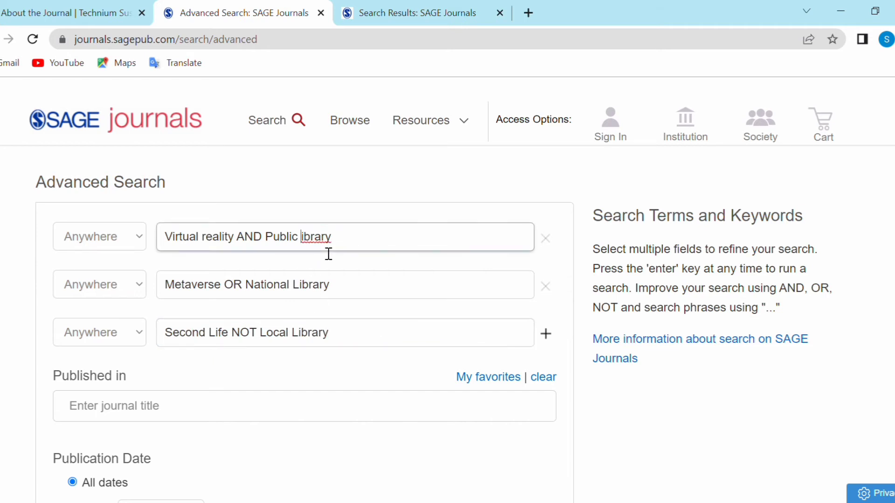
type("L")
left_click(208, 240)
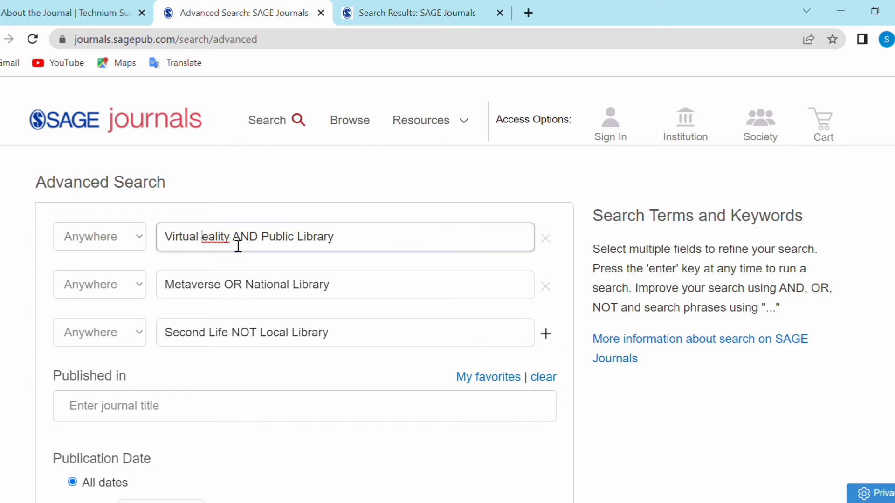
type("R")
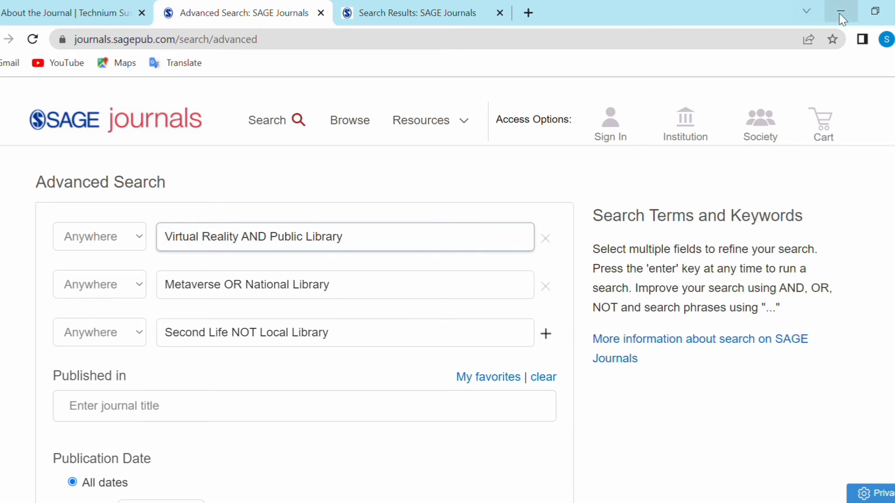
Step: Set a custom publication date range from 2019 to 2022 and limit the access type to open access content only
scroll(675, 210, "down", 5)
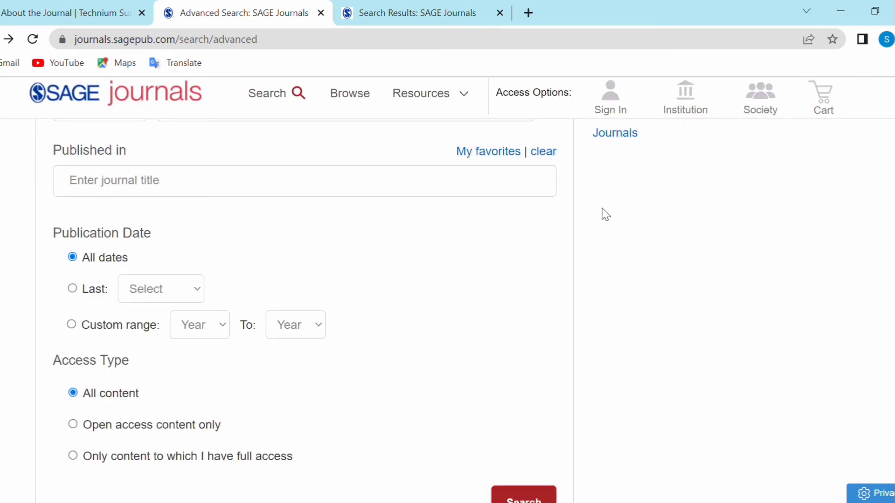
scroll(591, 218, "up", 5)
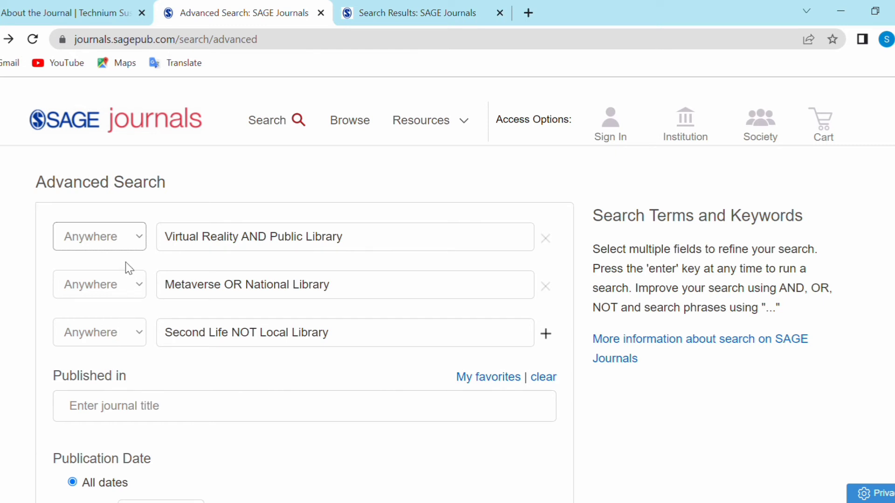
scroll(136, 303, "down", 6)
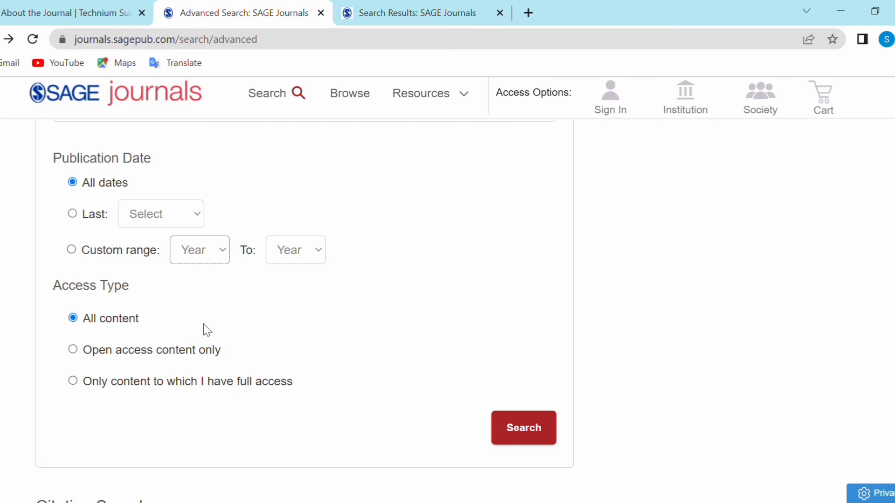
type("2019")
key("Tab")
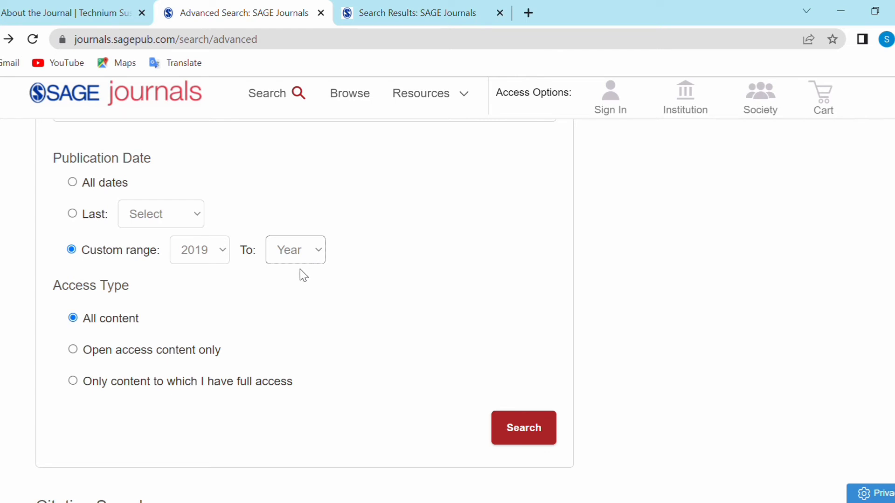
type("2022")
left_click(73, 350)
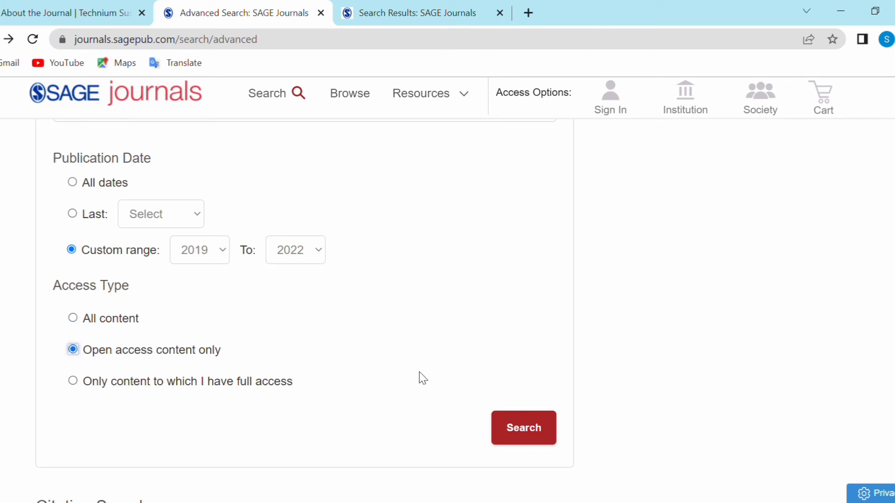
Step: Run the advanced search and review the matching open access articles and their filter options
left_click(511, 433)
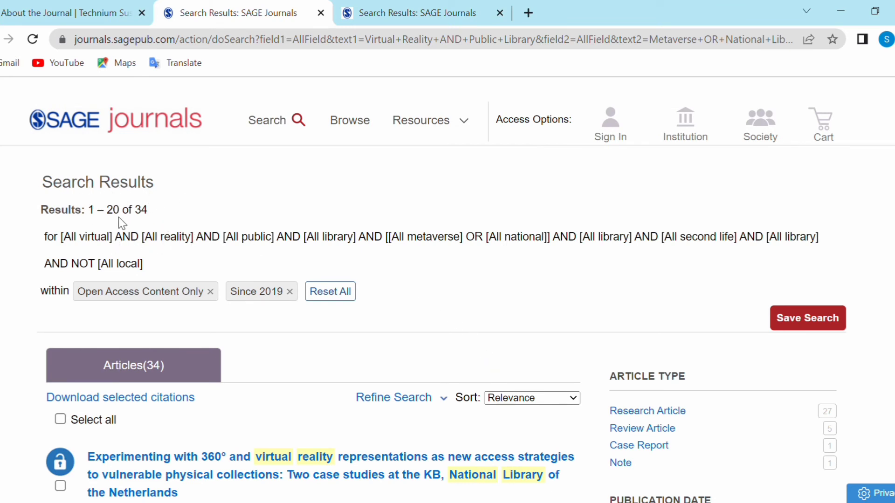
scroll(232, 358, "down", 10)
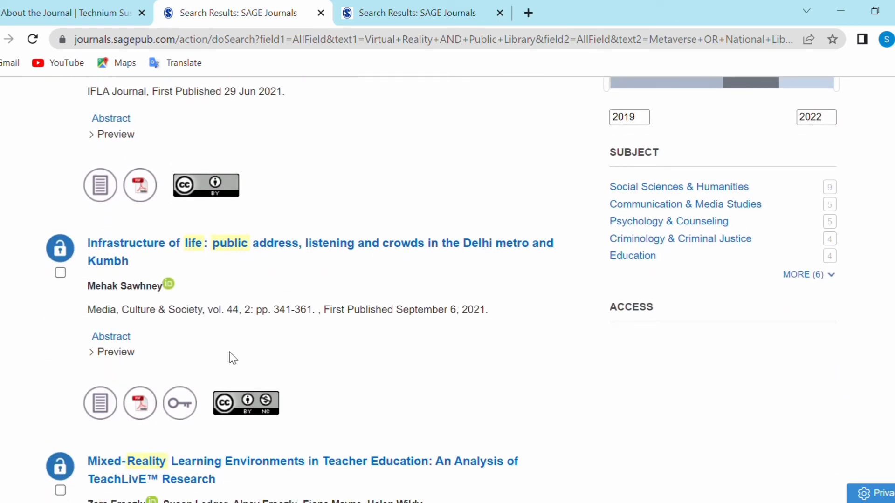
scroll(334, 217, "up", 5)
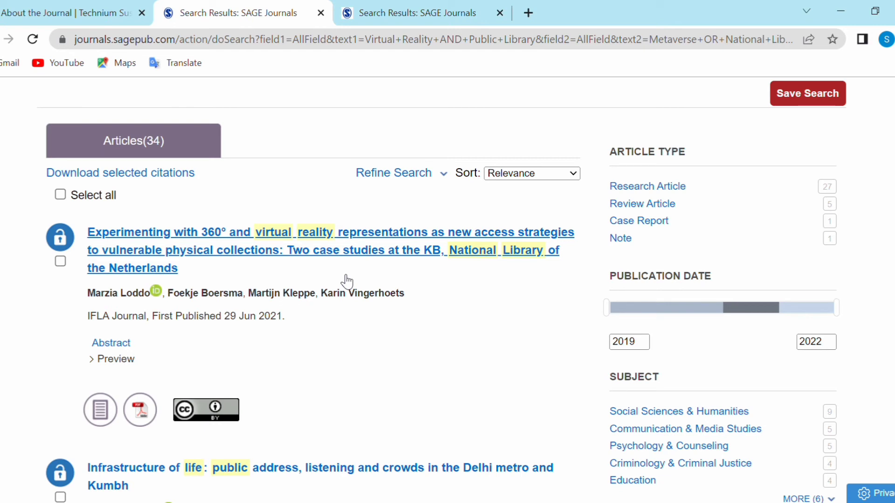
mouse_move(359, 295)
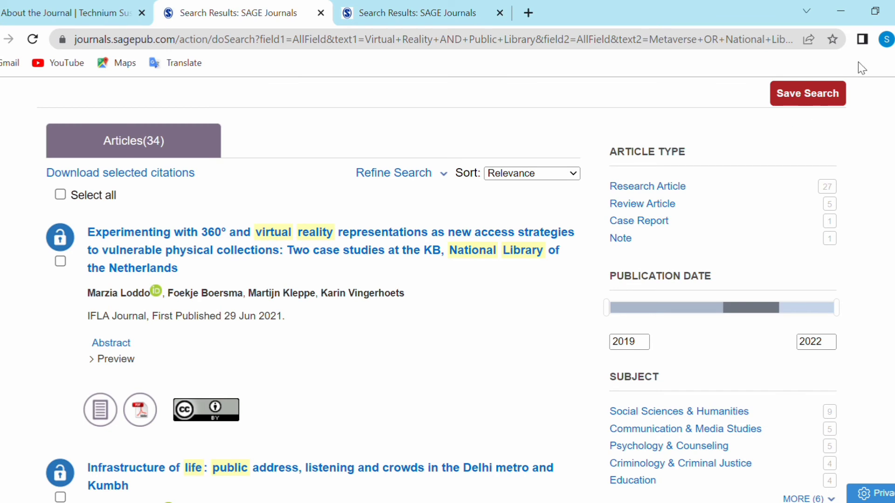
scroll(838, 88, "up", 5)
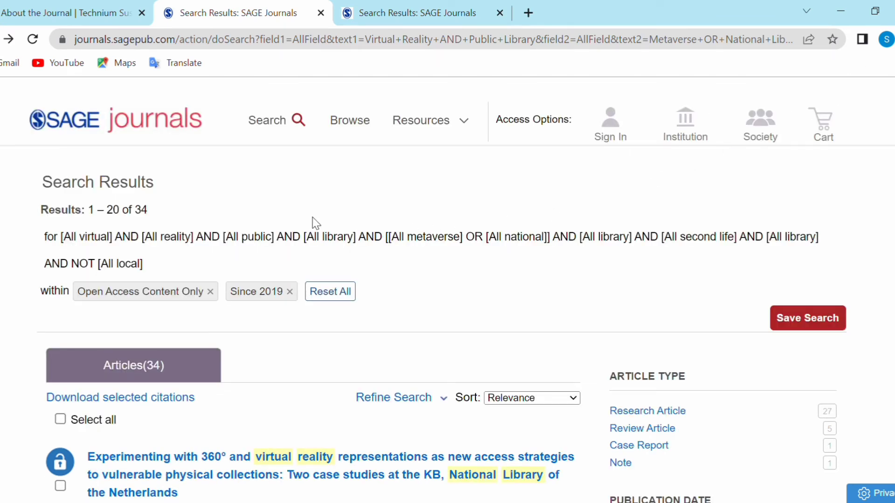
Step: Browse the journals in the Social Sciences & Humanities discipline, narrowed to the Information Science subject
left_click(363, 131)
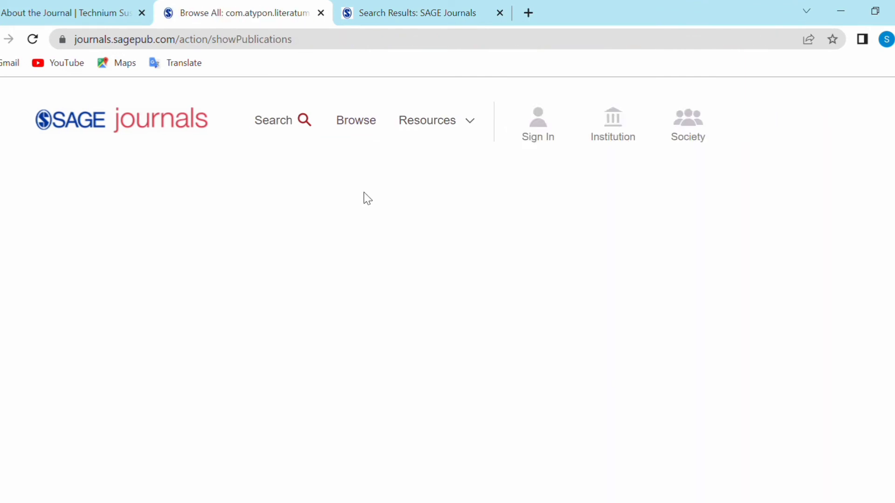
scroll(330, 192, "down", 3)
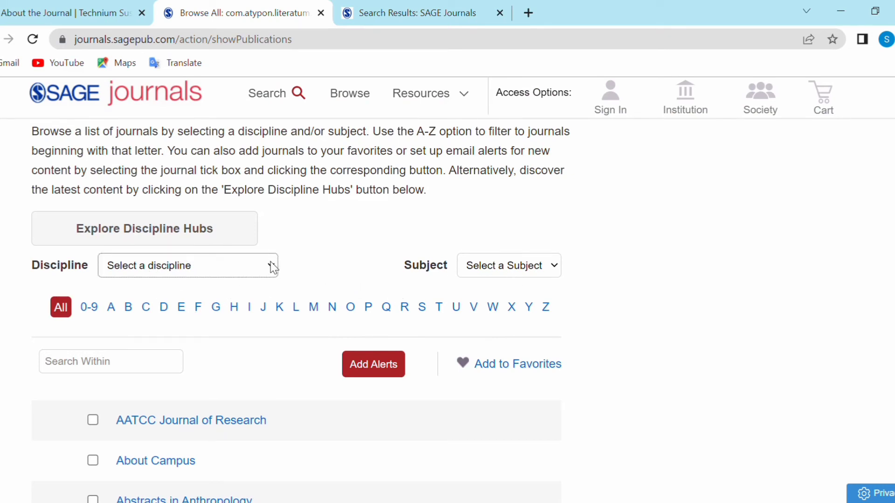
left_click(250, 332)
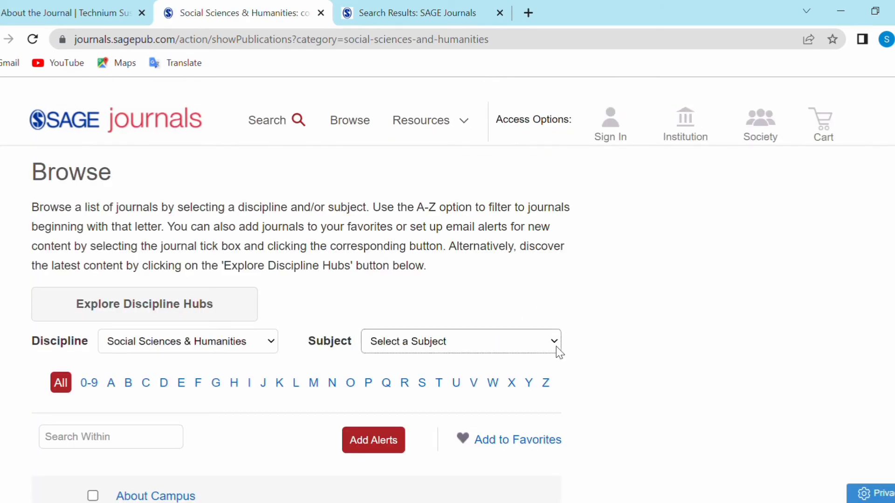
left_click(485, 254)
Step: Find the Journal of Librarianship and Information Science in the filtered journal list and open its home page
scroll(309, 282, "down", 3)
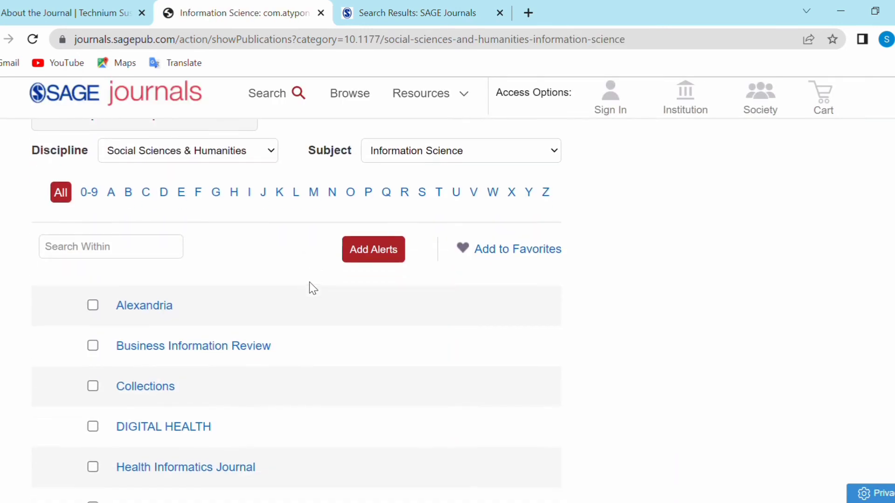
scroll(293, 295, "down", 5)
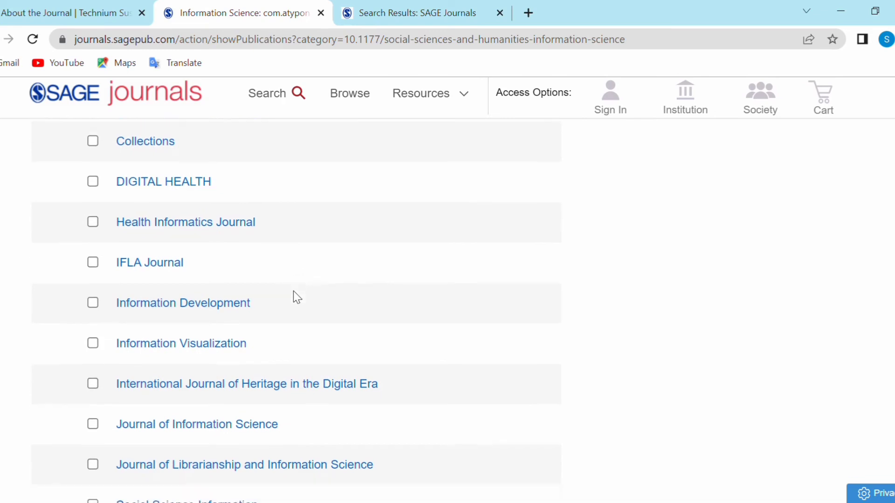
scroll(295, 297, "down", 3)
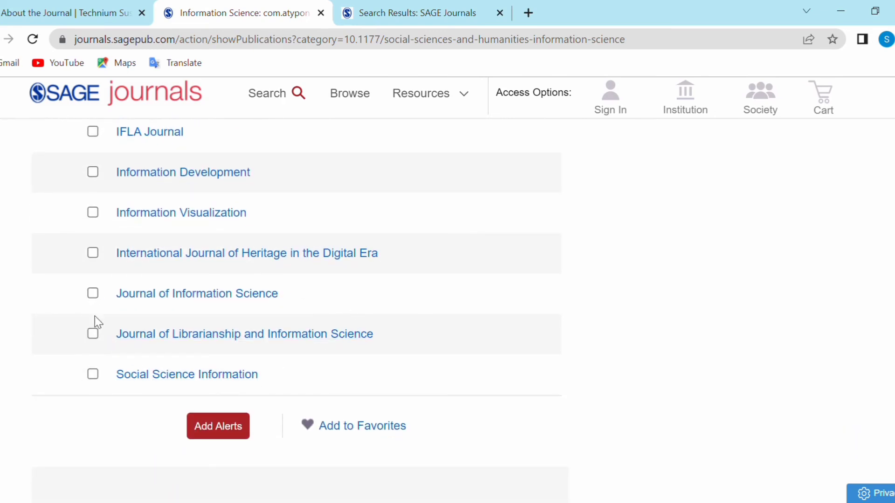
left_click(94, 335)
left_click(300, 335)
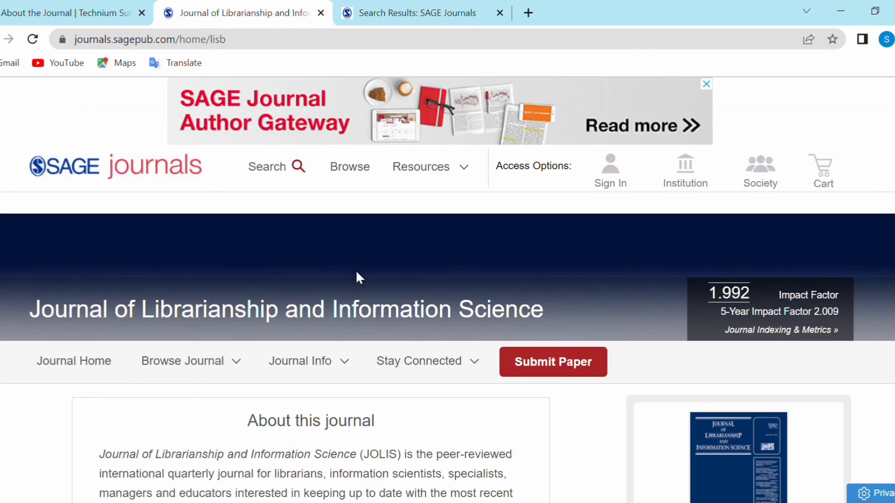
Step: Look over the journal's description and open the list of all its issues
scroll(203, 350, "down", 3)
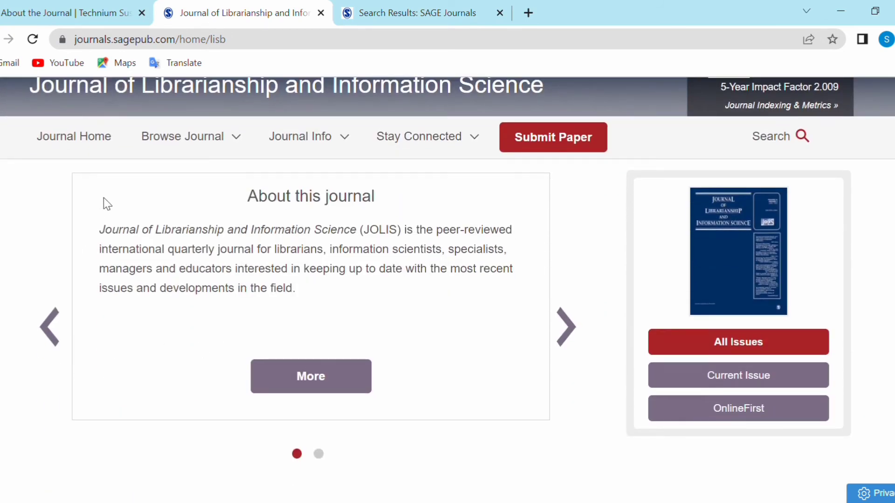
mouse_move(216, 135)
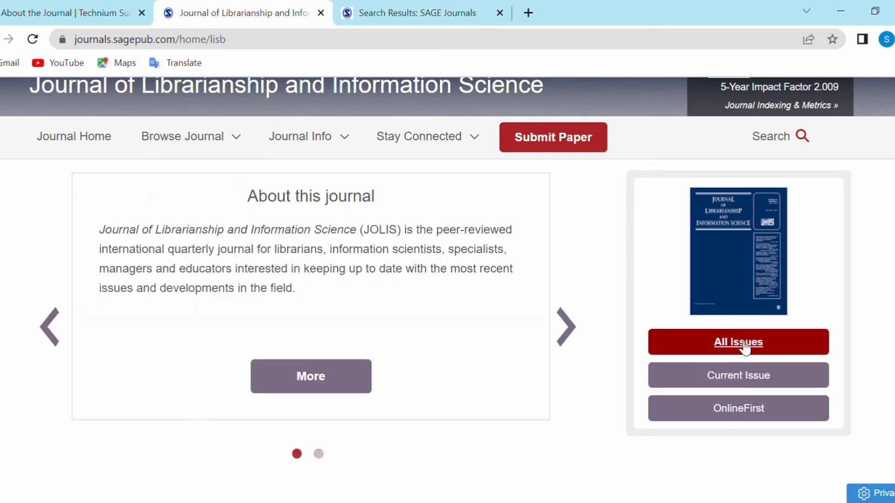
left_click(744, 345)
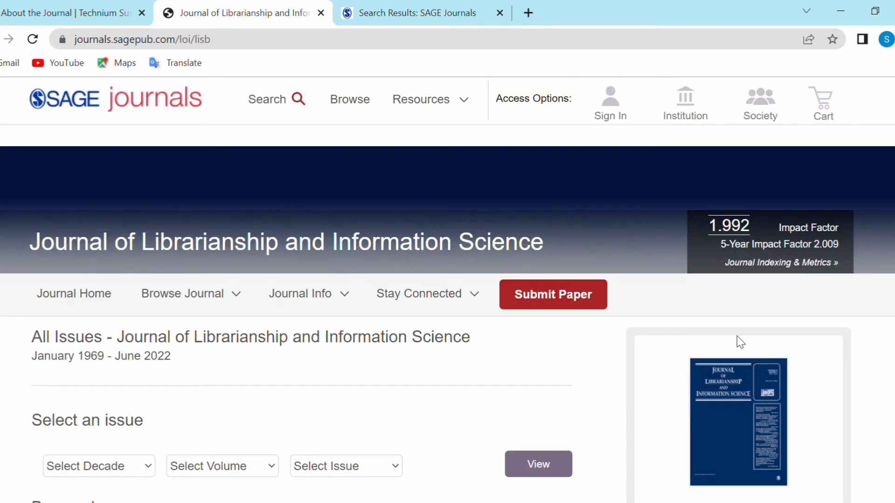
Step: Choose decade 2000-2009, volume 2000 / Vol. 32 and Issue 1, and view that issue's table of contents
mouse_move(199, 372)
scroll(199, 371, "down", 5)
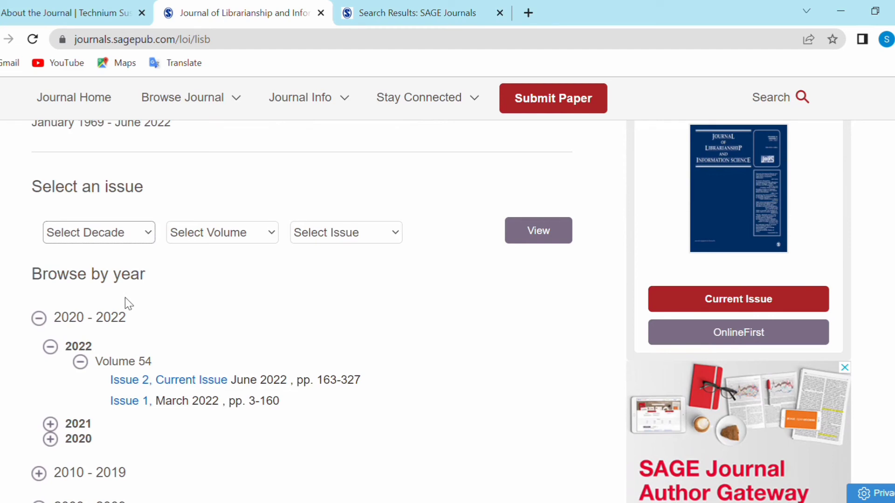
key("2")
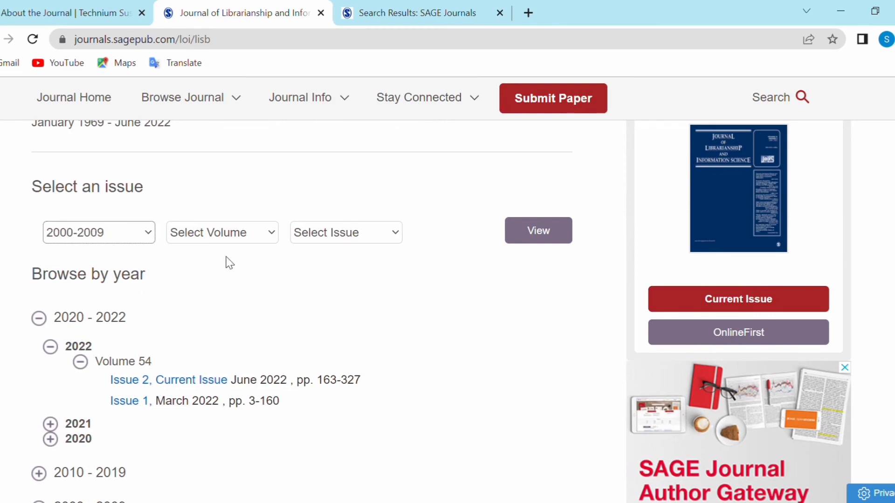
left_click(277, 236)
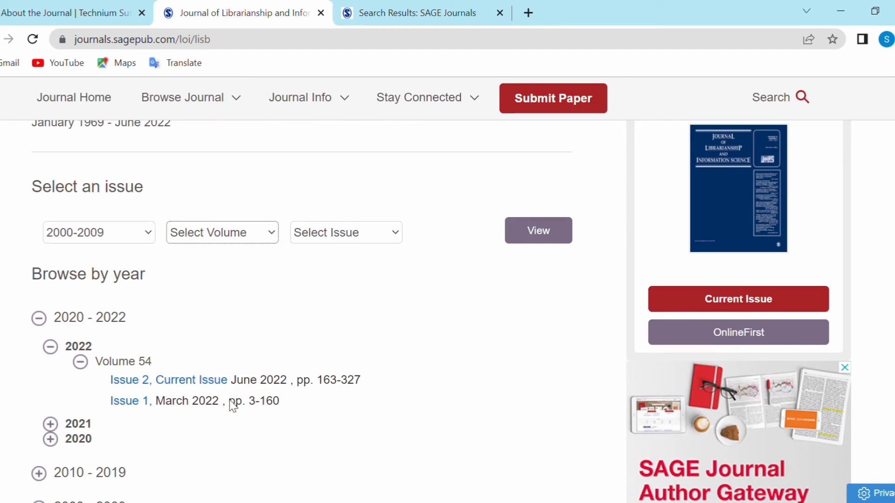
key("Down")
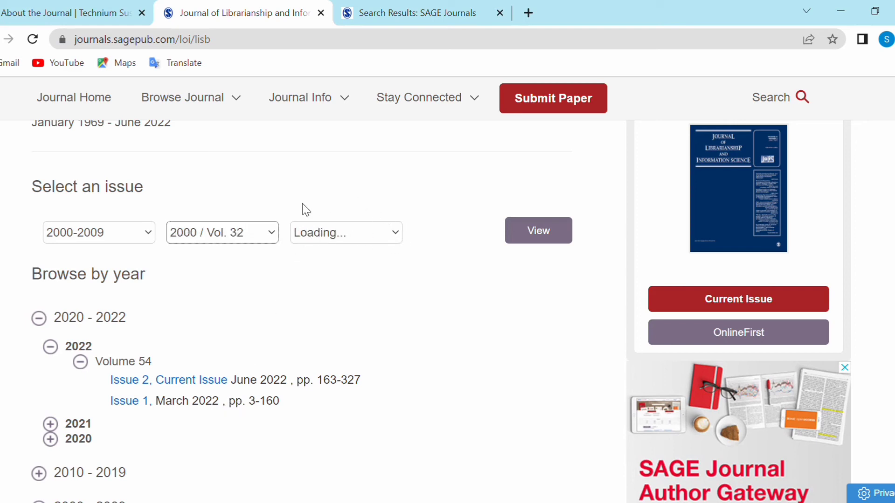
left_click(398, 243)
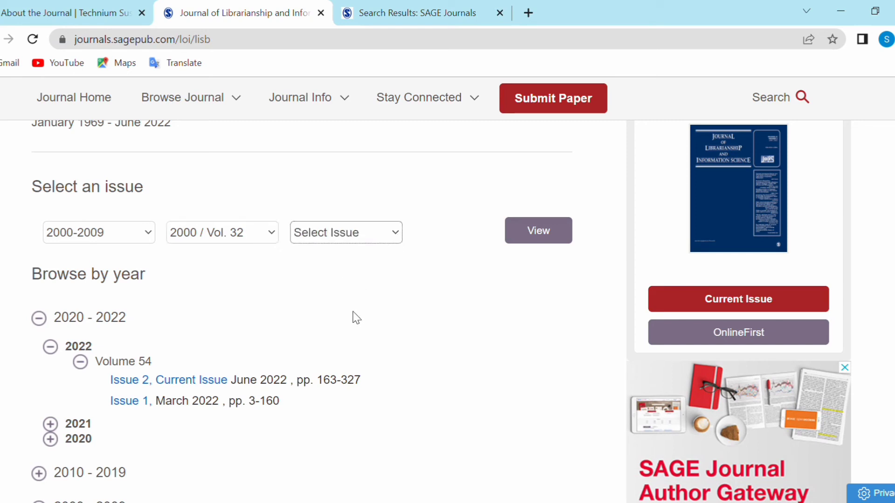
key("Down")
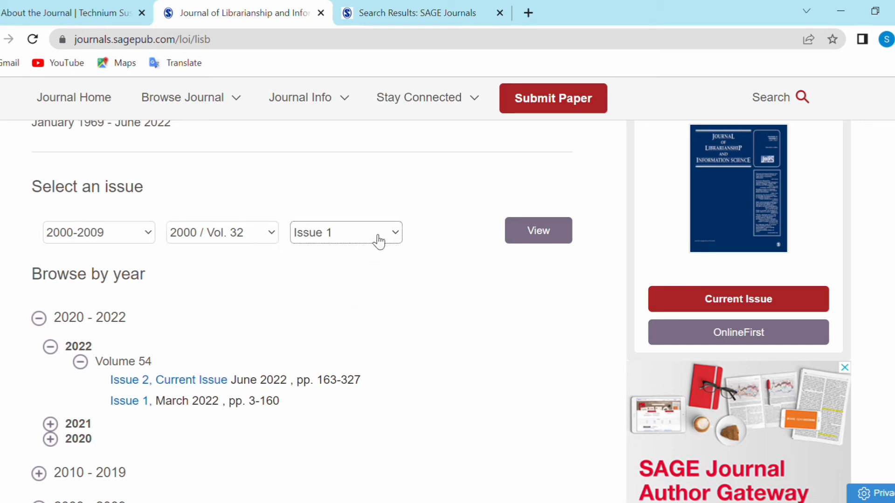
left_click(559, 237)
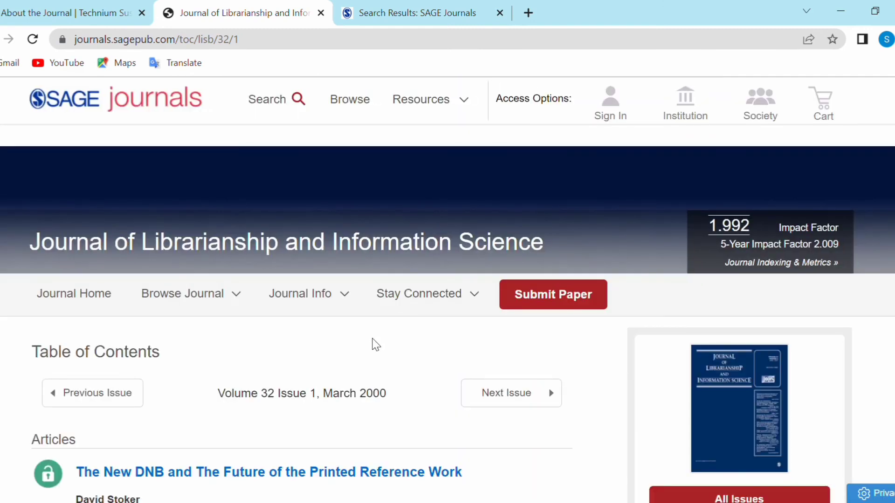
Step: Examine the issue's table of contents, comparing the access icons and PDF options of the listed articles
scroll(376, 345, "down", 5)
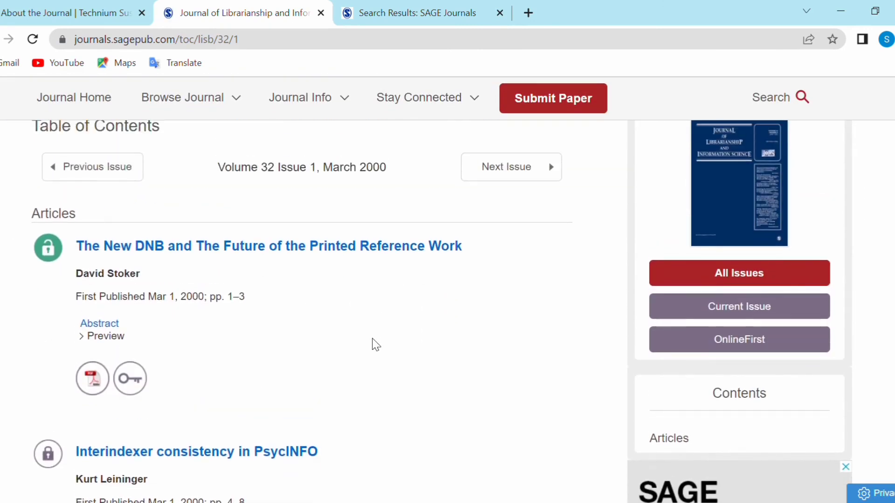
scroll(69, 284, "down", 20)
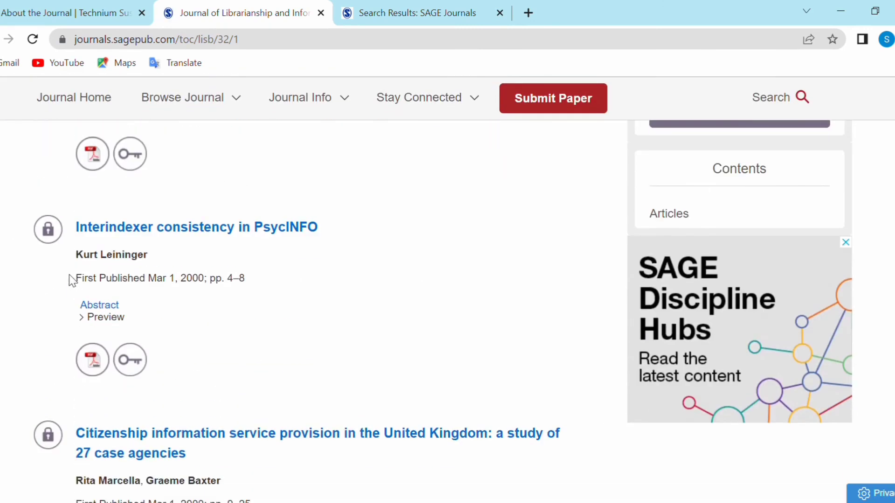
scroll(69, 275, "down", 3)
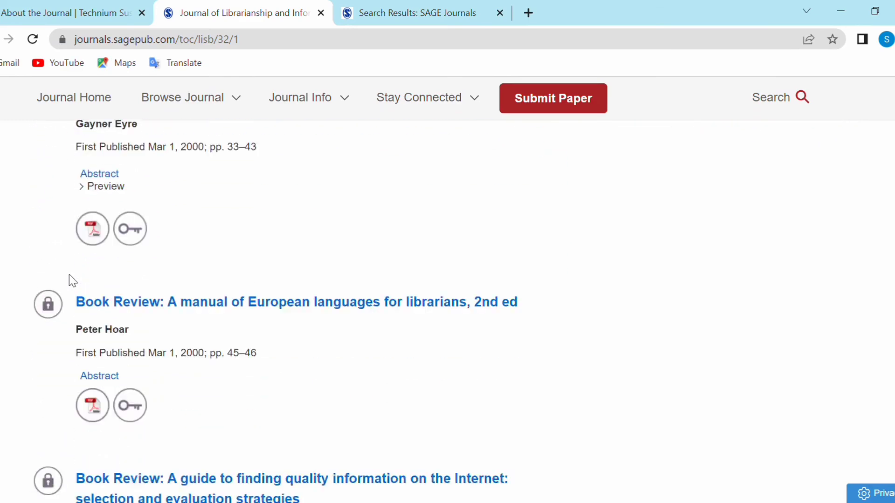
scroll(69, 275, "up", 20)
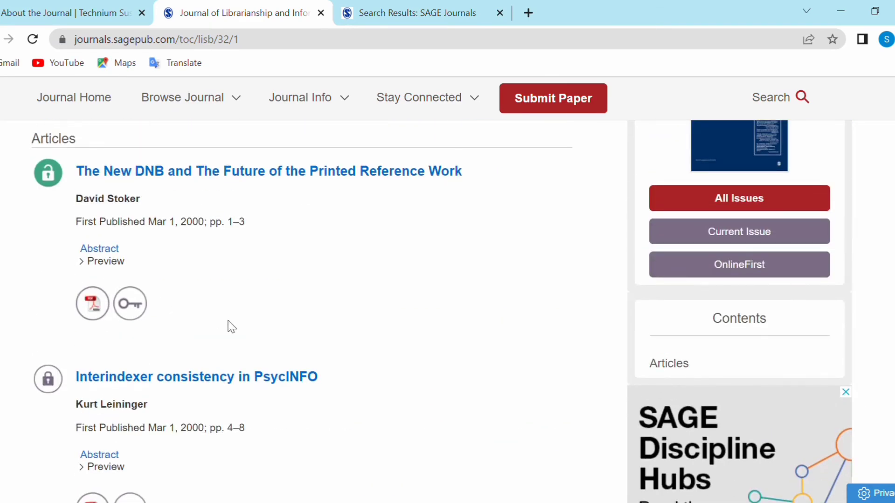
scroll(243, 326, "up", 3)
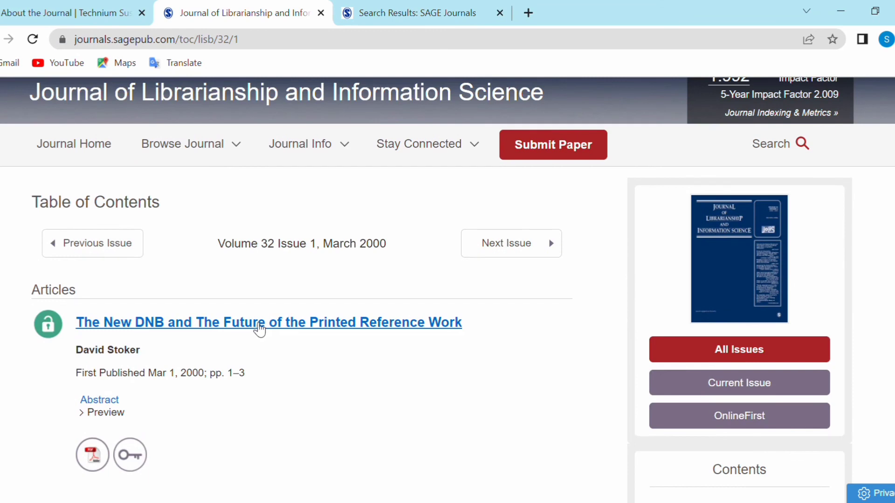
scroll(838, 96, "up", 4)
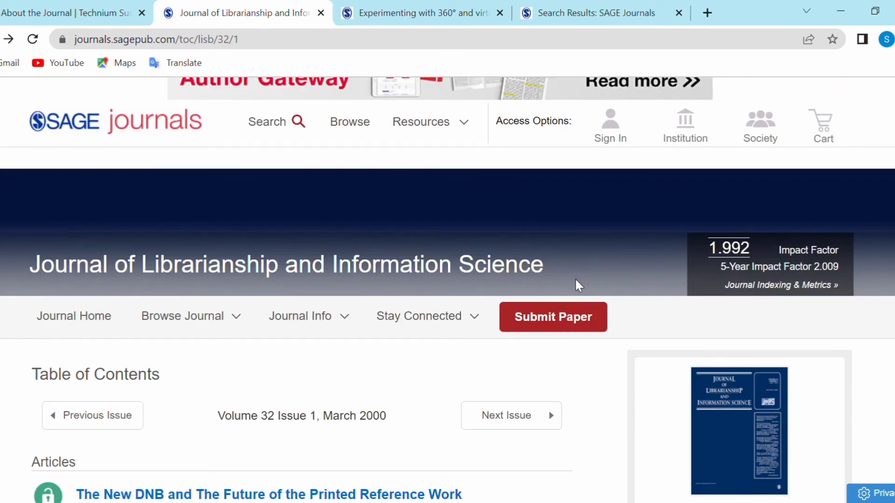
scroll(711, 405, "down", 3)
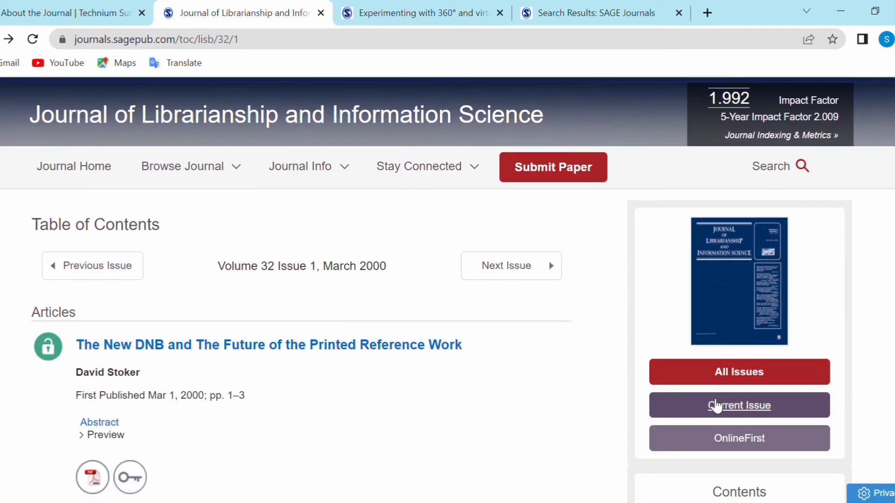
scroll(438, 361, "down", 3)
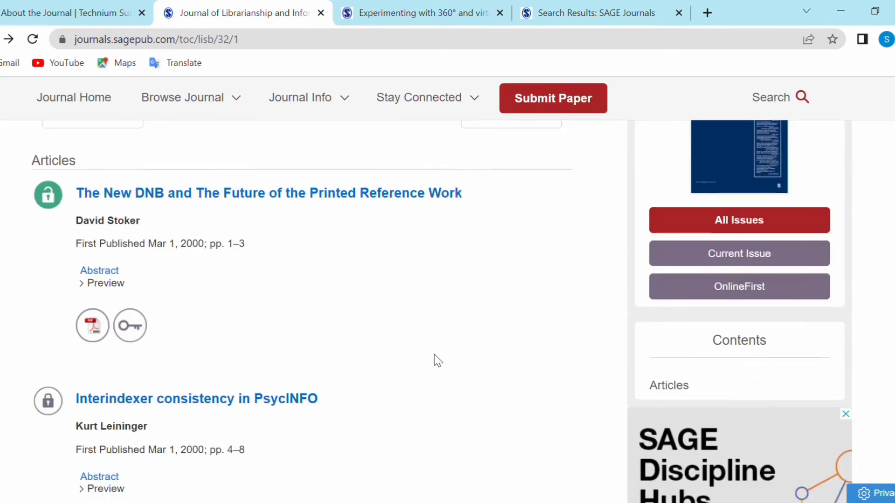
scroll(433, 357, "down", 3)
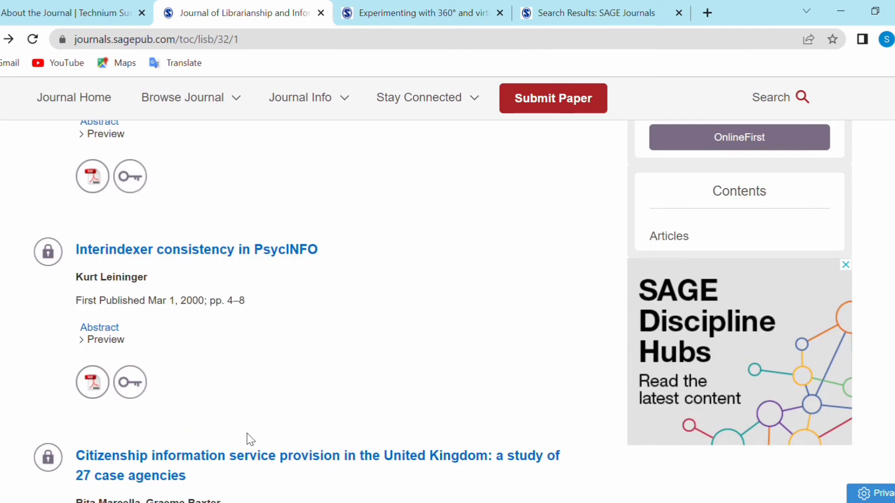
scroll(276, 326, "up", 3)
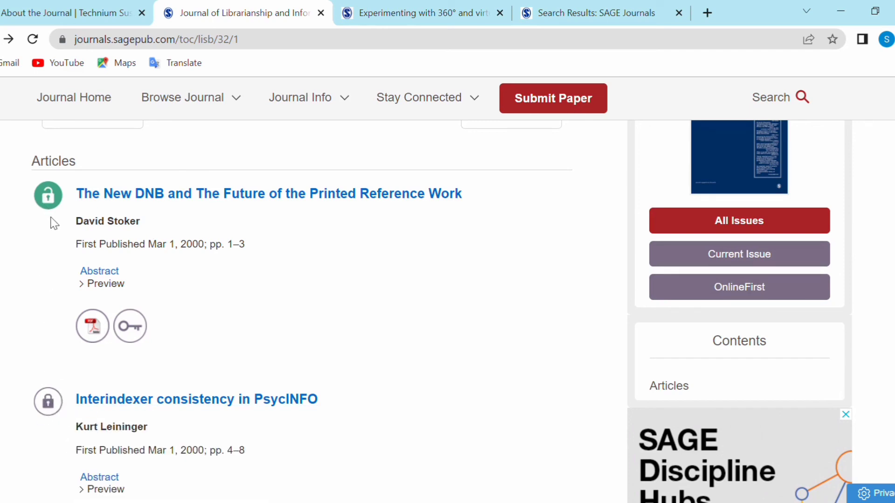
Step: Open the abstract of "The New DNB and The Future of the Printed Reference Work" and look through its article page
left_click(112, 279)
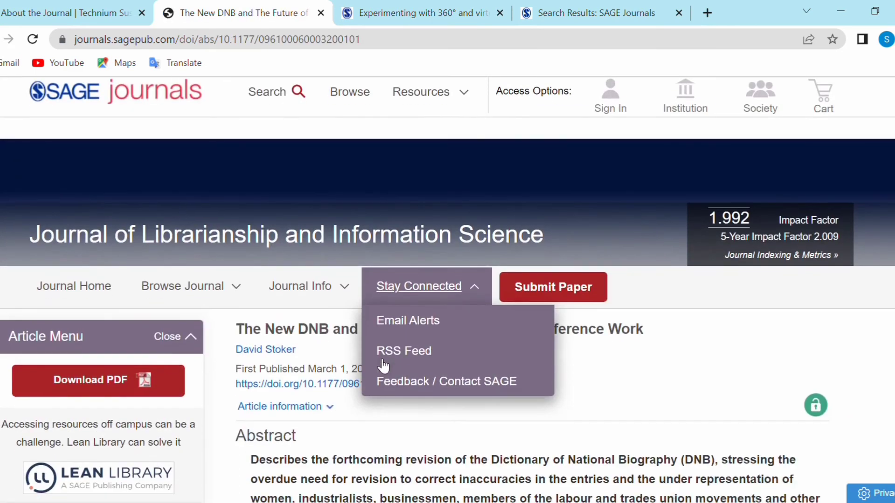
scroll(380, 413, "down", 5)
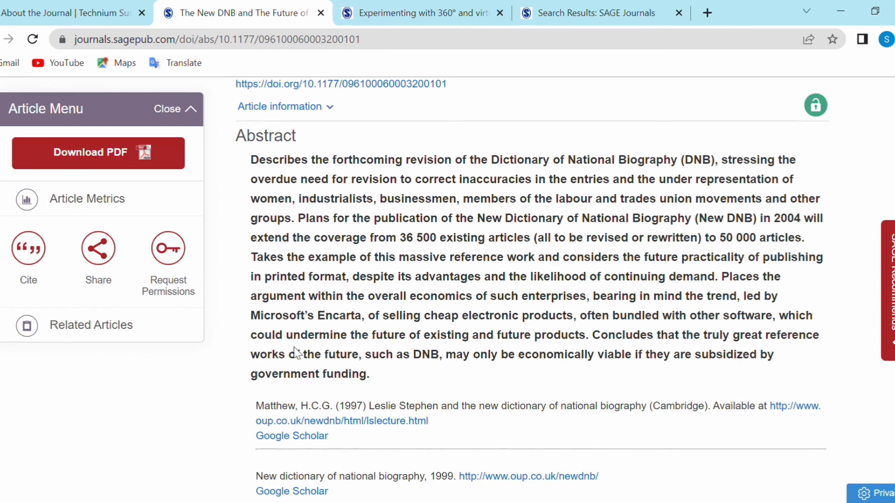
scroll(172, 226, "up", 3)
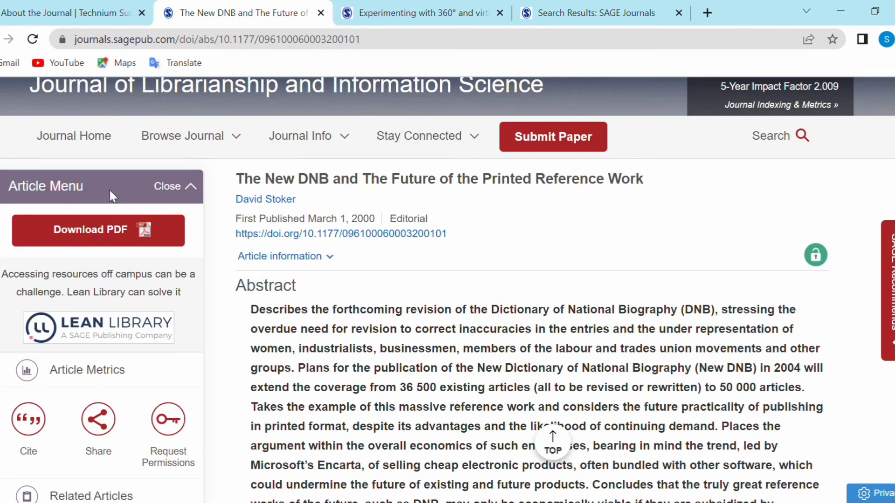
Step: Open the PDF of "The New DNB and The Future of the Printed Reference Work" and look through its pages
left_click(157, 231)
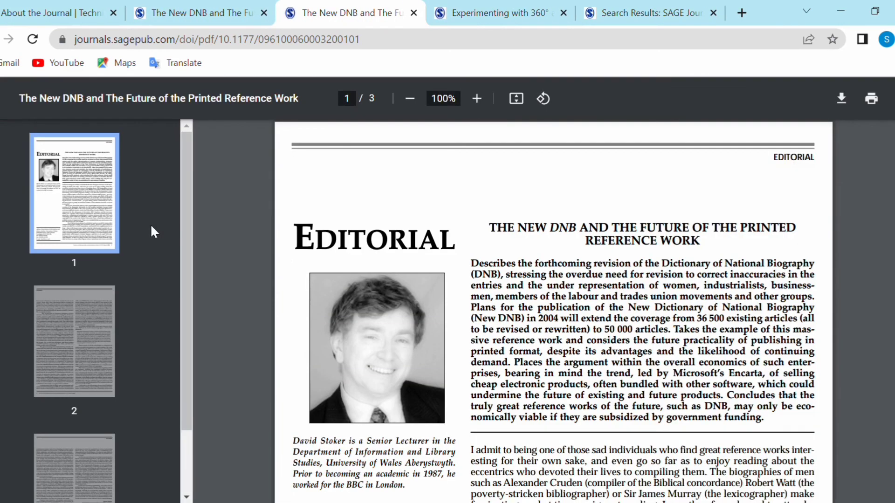
scroll(16, 359, "down", 2)
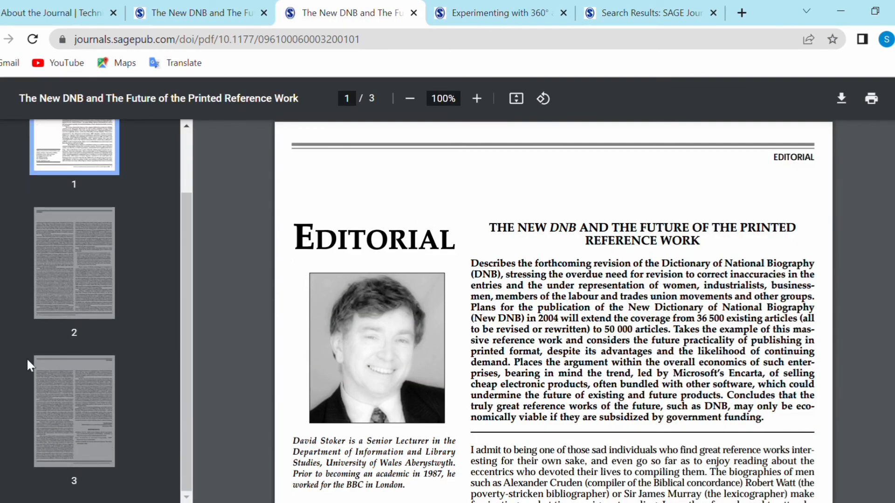
scroll(26, 357, "up", 2)
scroll(80, 380, "down", 2)
scroll(583, 307, "down", 15)
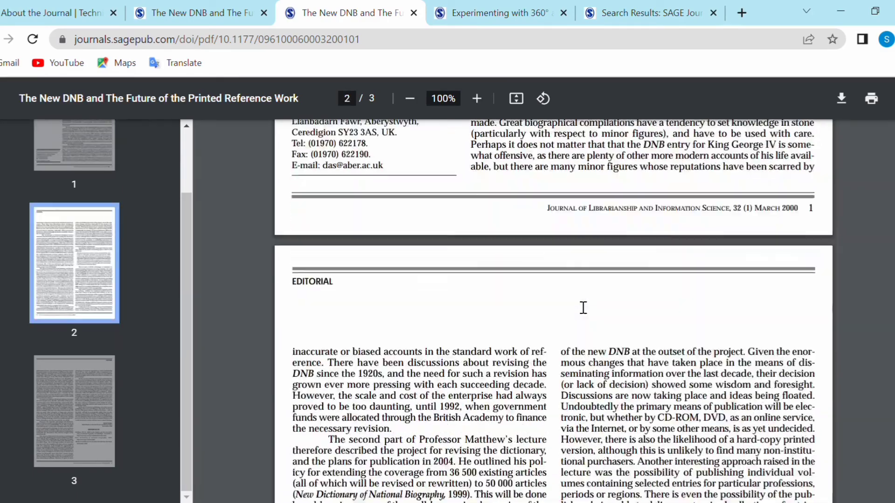
scroll(583, 307, "down", 5)
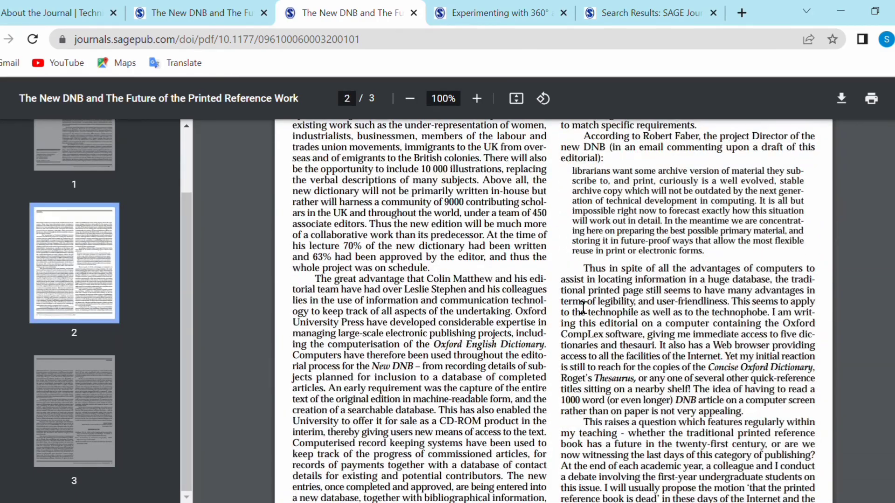
scroll(582, 308, "down", 3)
scroll(583, 308, "down", 3)
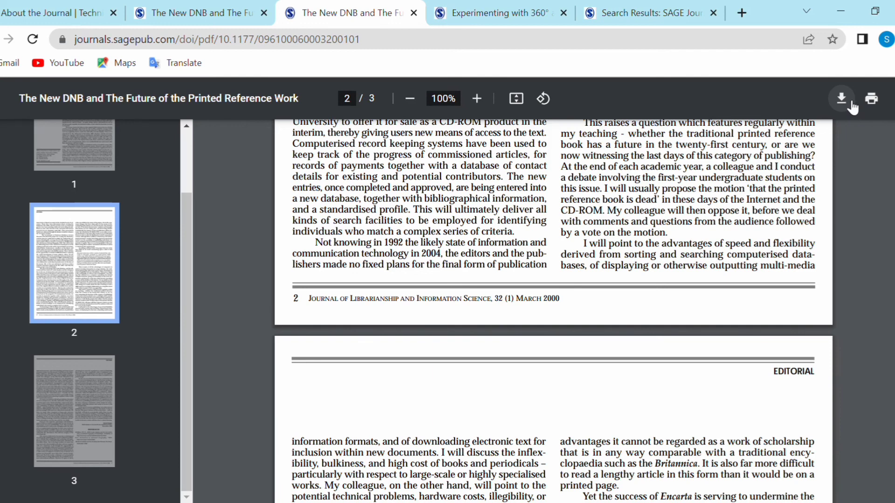
Step: Download the opened article's PDF
left_click(847, 104)
scroll(352, 206, "up", 6)
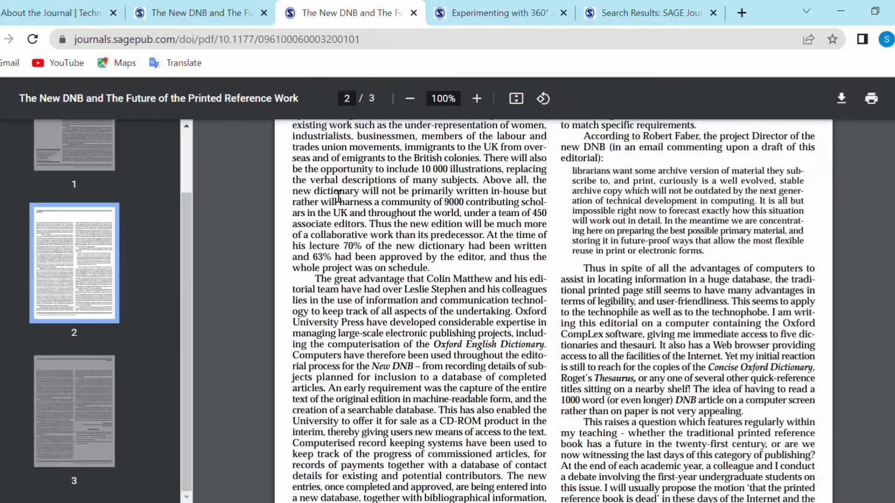